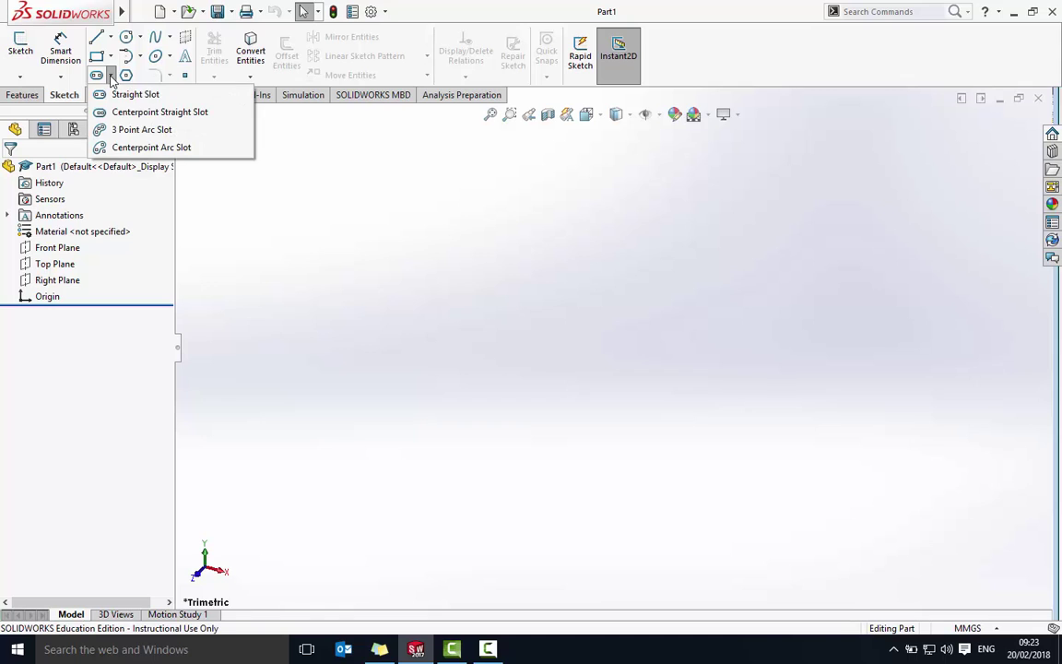
# Sketch a horizontal centerpoint straight slot on the Front Plane, centred on the origin, about 230 mm between arc centres and 54 mm wide.
pyautogui.click(200, 118)
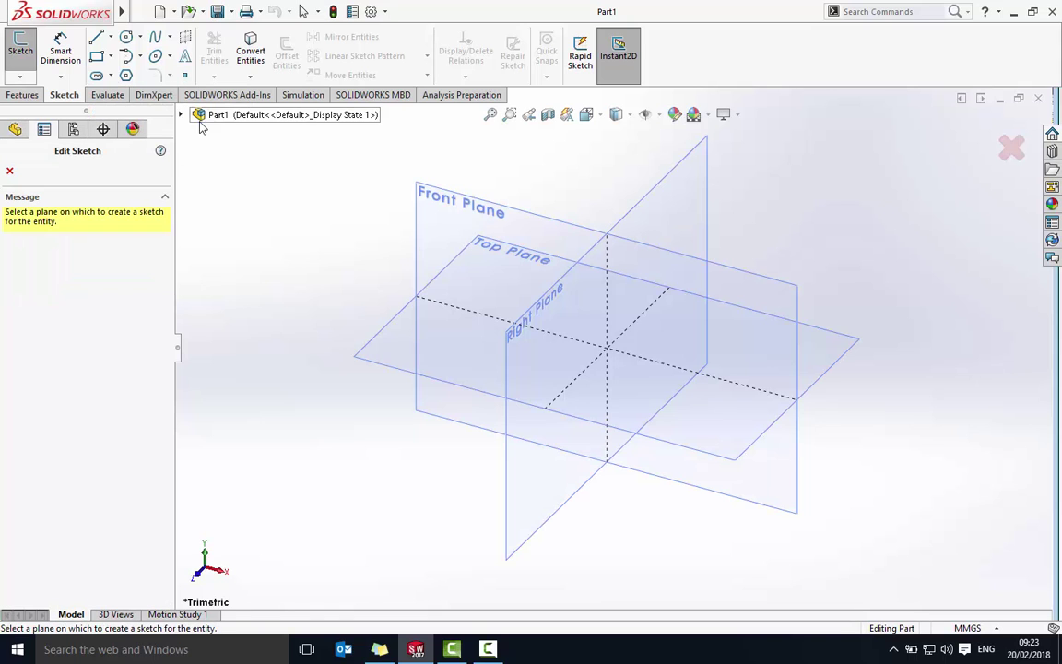
pyautogui.click(454, 222)
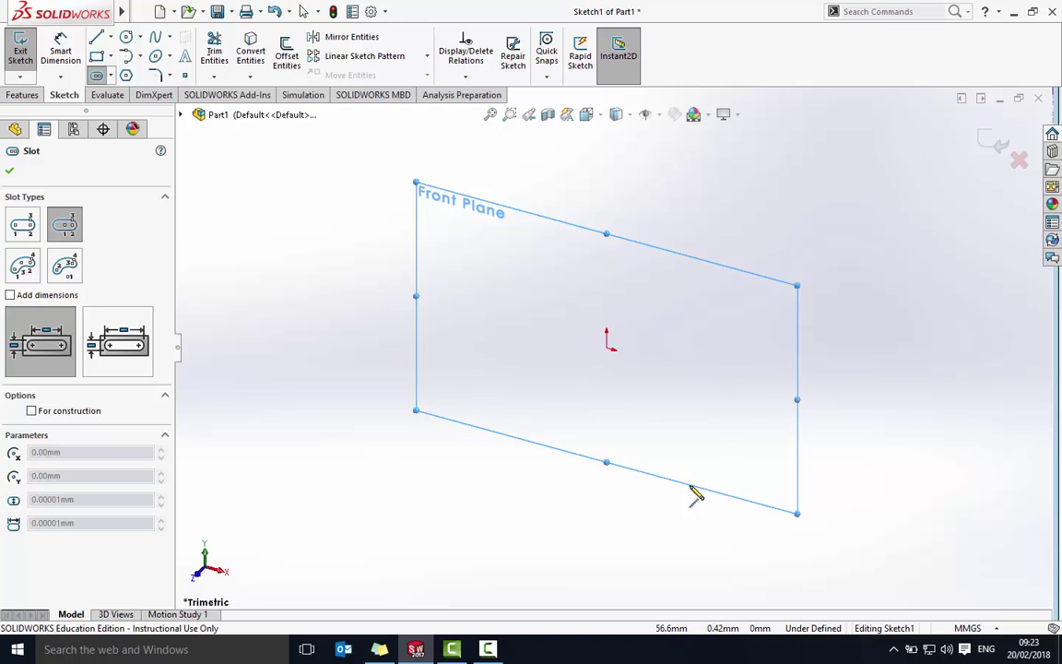
pyautogui.click(586, 114)
pyautogui.click(607, 181)
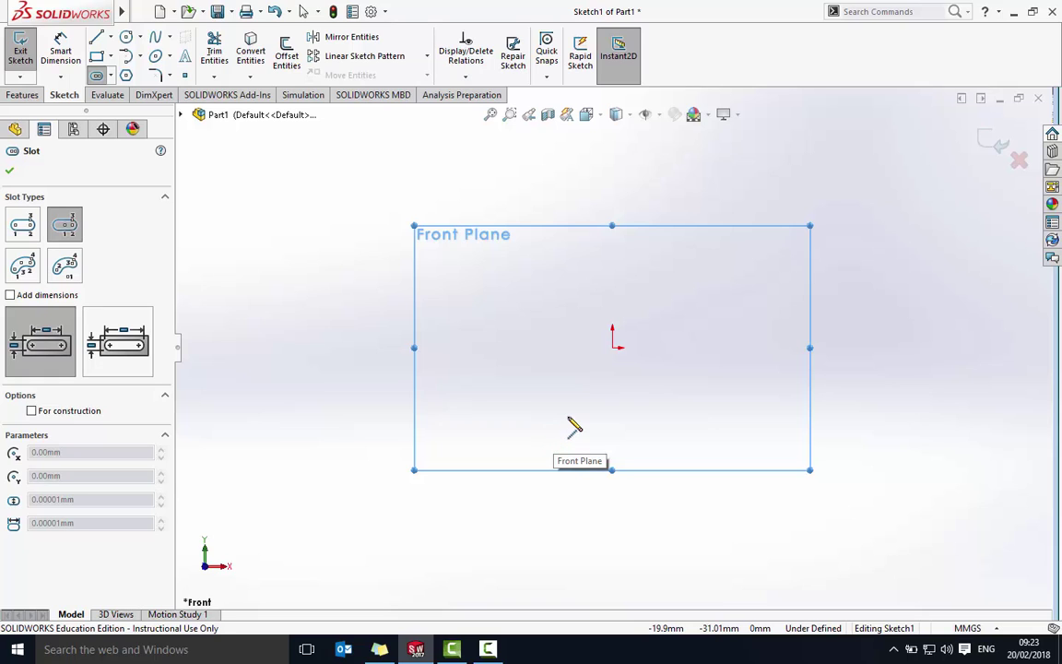
pyautogui.click(612, 347)
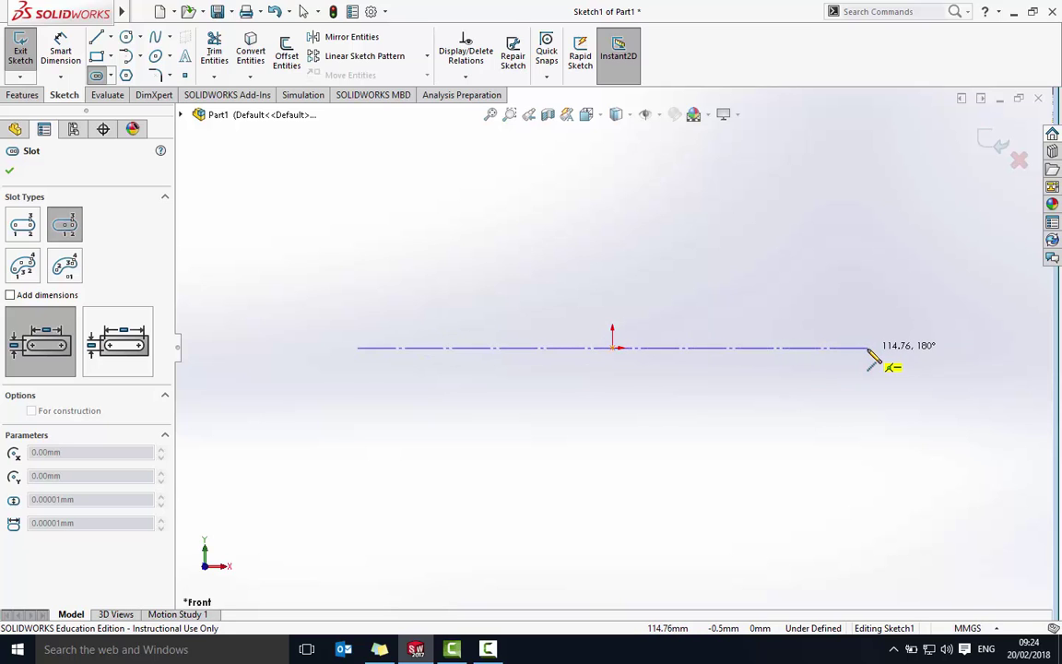
pyautogui.click(868, 352)
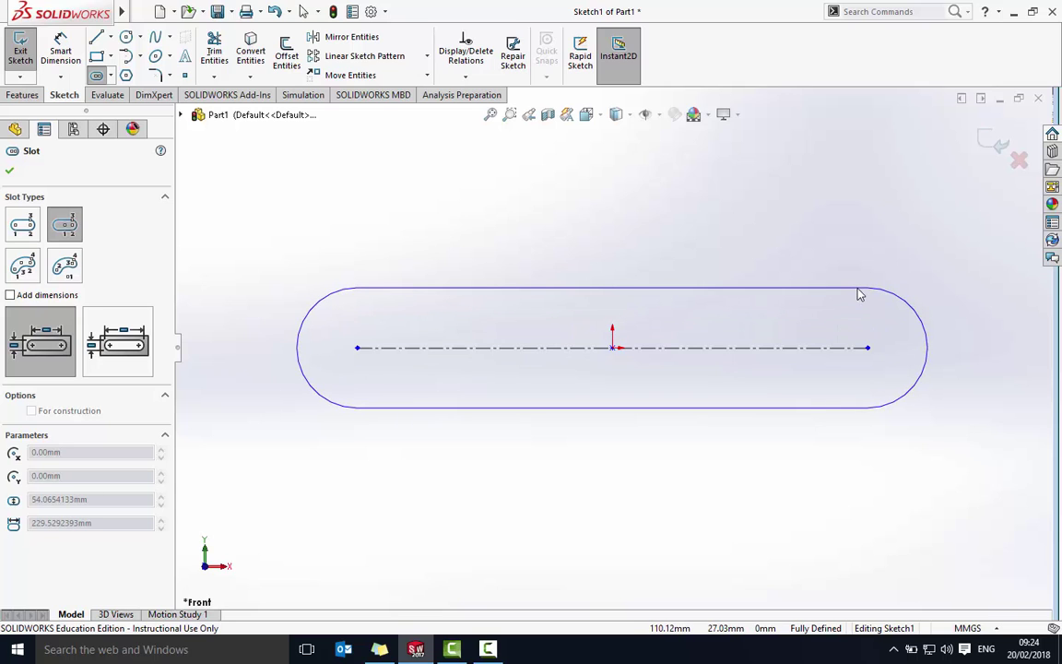
pyautogui.click(858, 294)
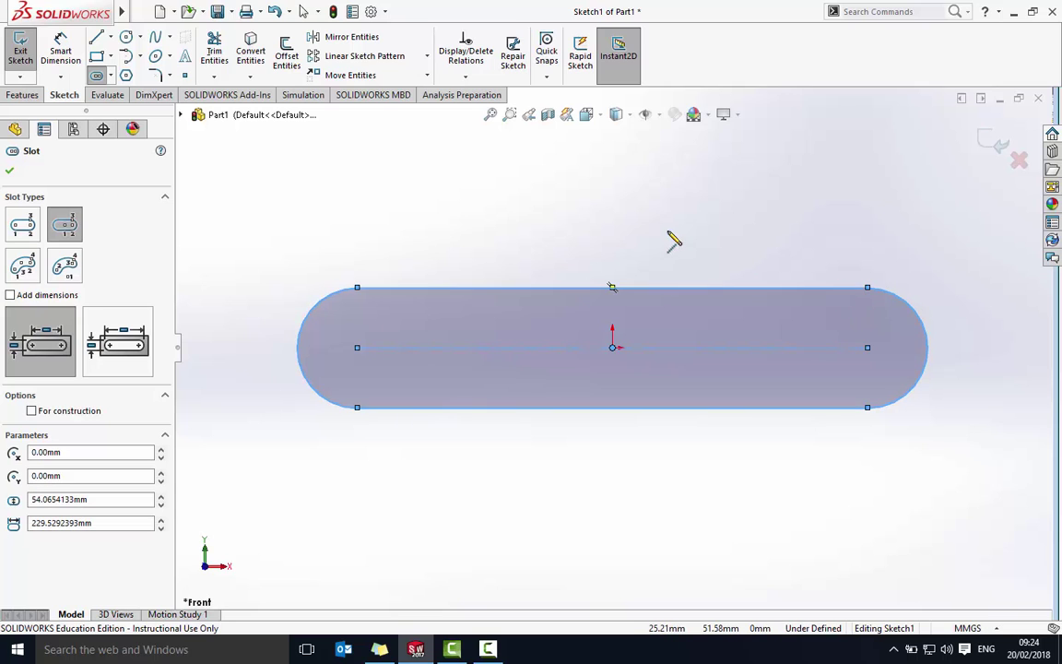
# Draw a circle of about 13 mm radius at each of the slot's two arc centres.
pyautogui.click(129, 38)
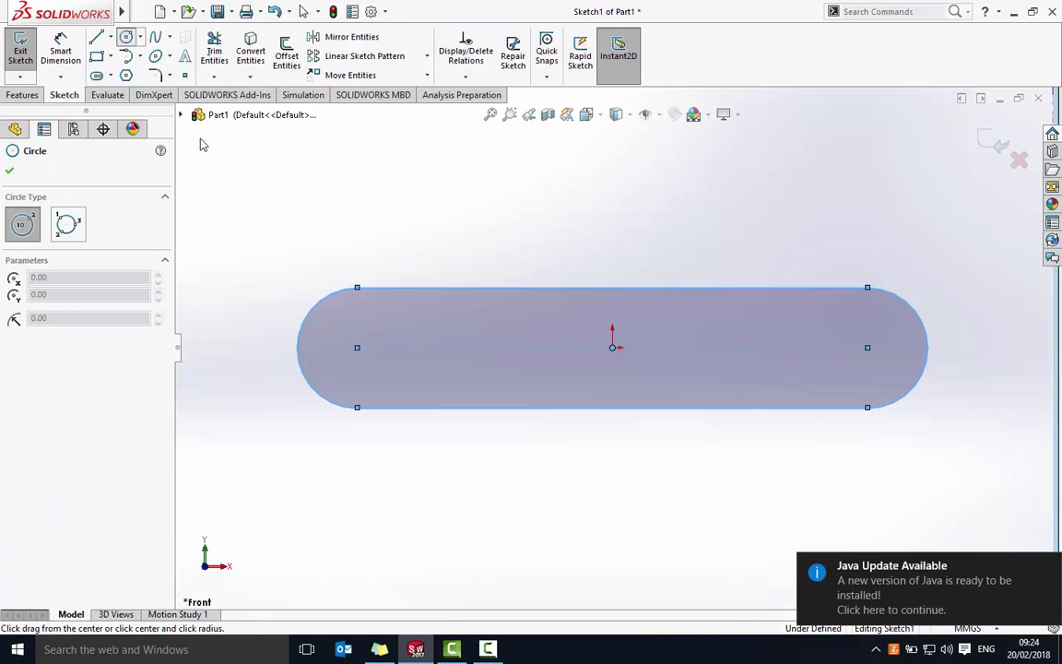
pyautogui.click(357, 348)
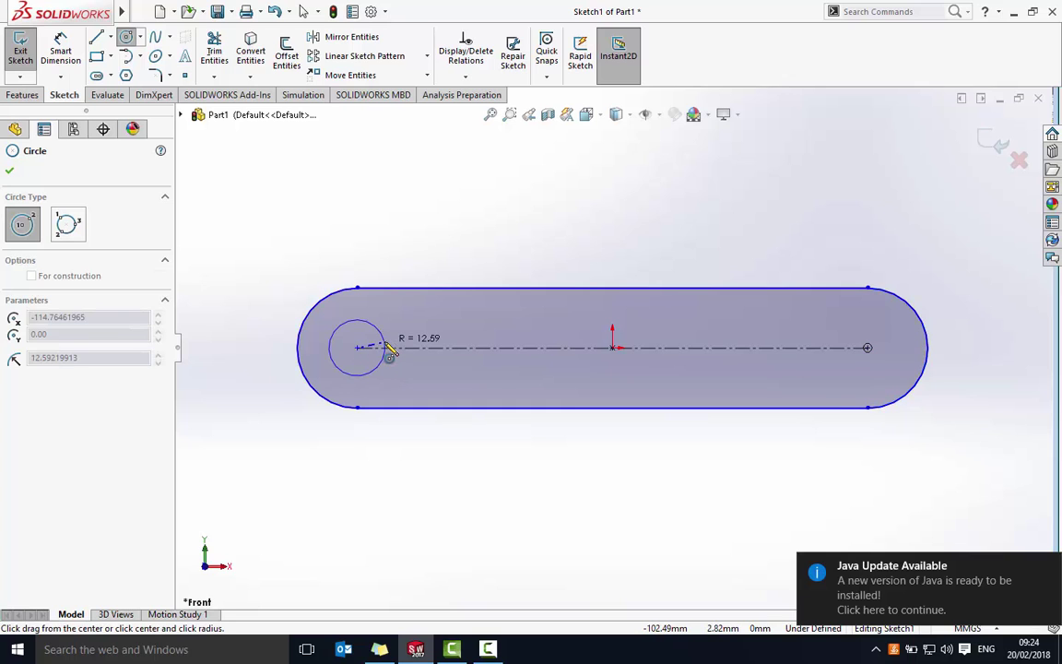
pyautogui.click(391, 356)
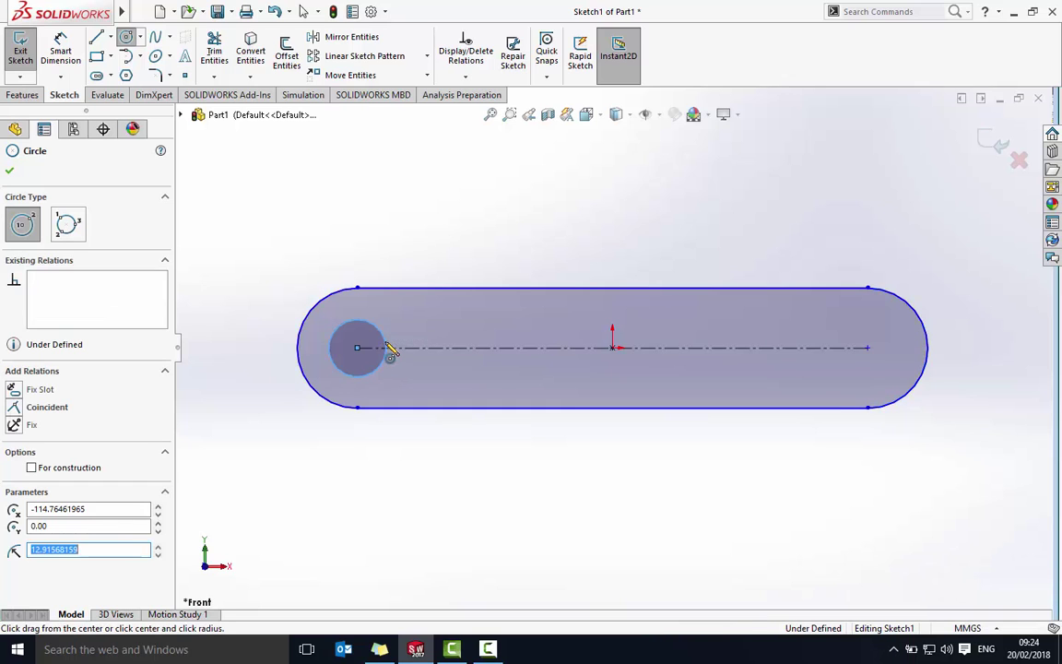
pyautogui.click(868, 347)
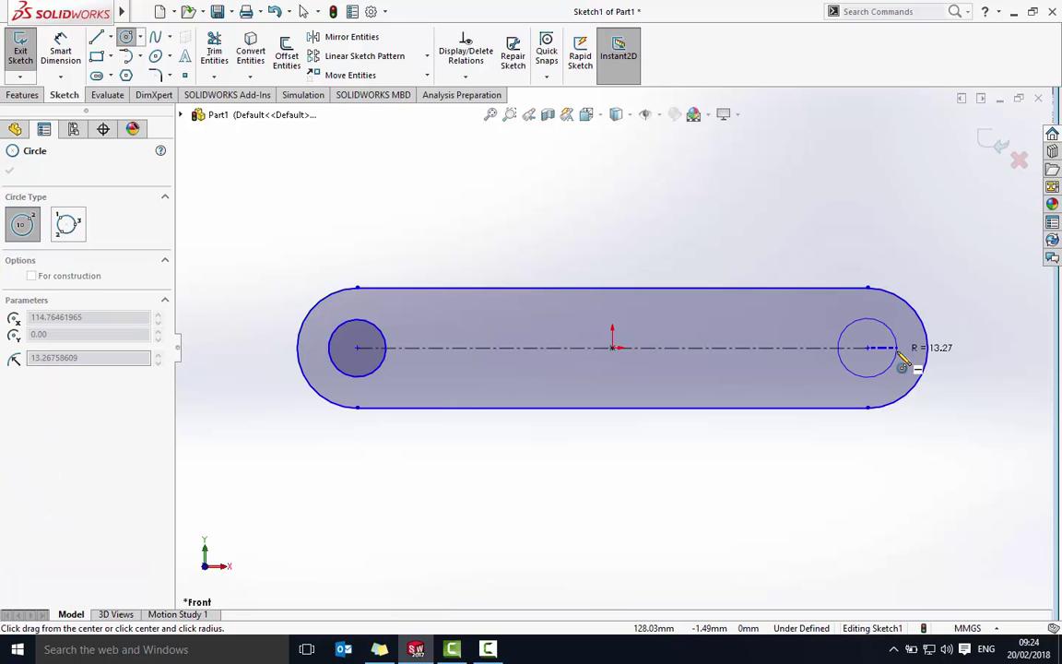
pyautogui.click(900, 357)
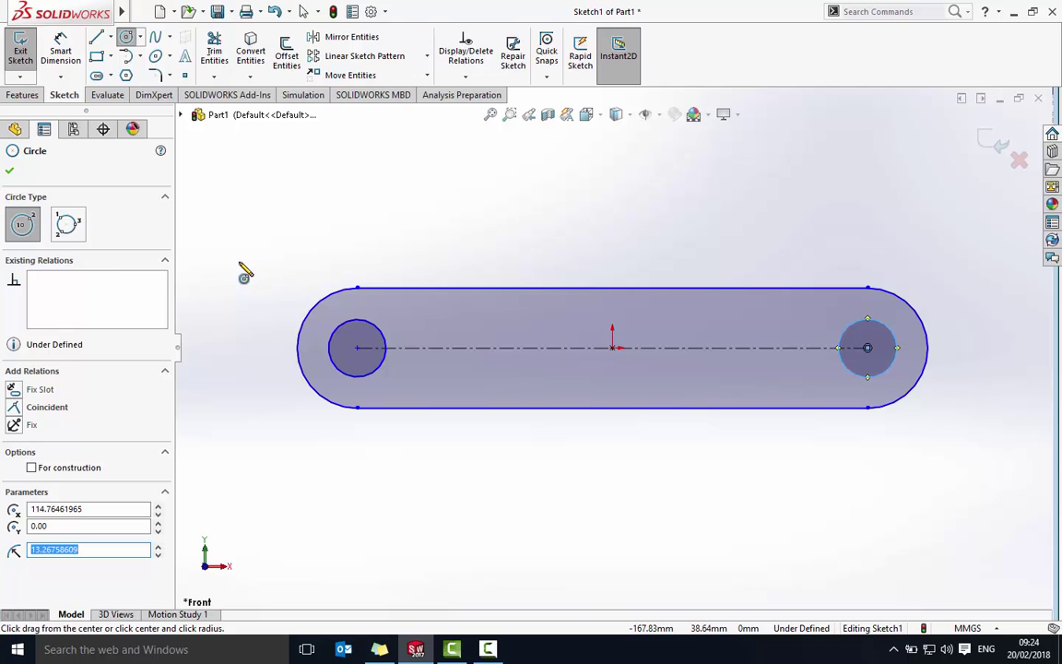
# Dimension both end circles to a diameter of 3 mm.
pyautogui.click(71, 59)
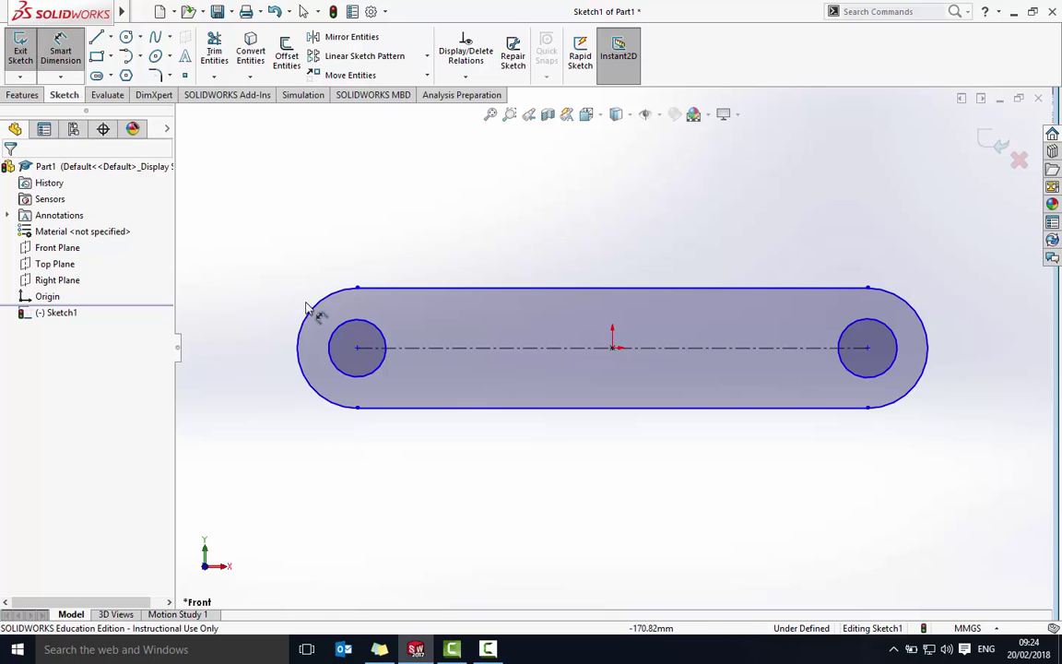
pyautogui.click(376, 332)
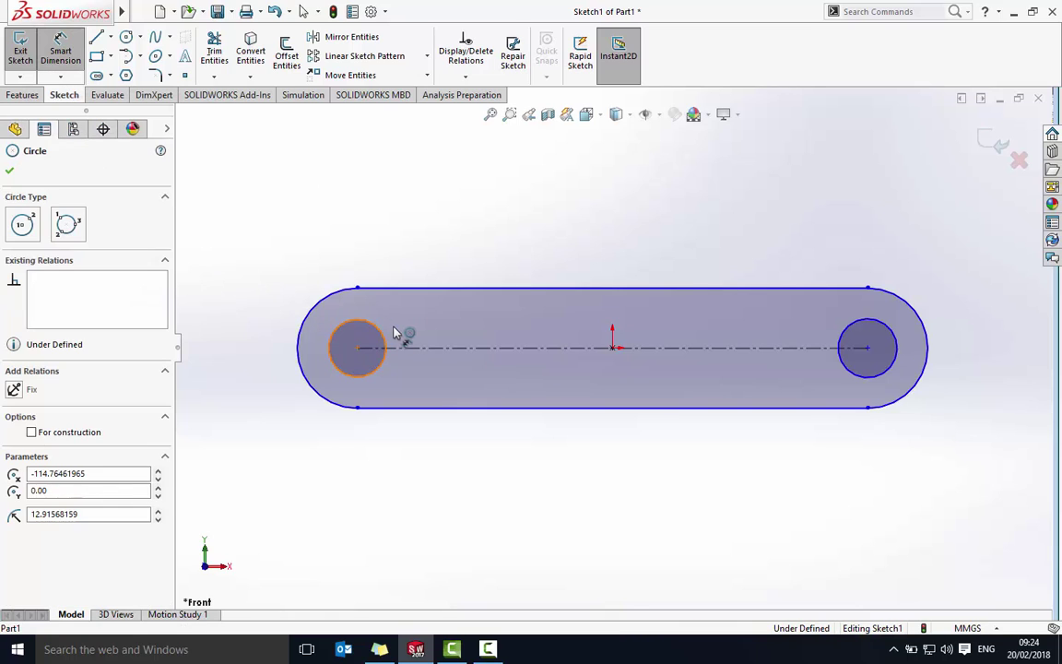
pyautogui.click(408, 333)
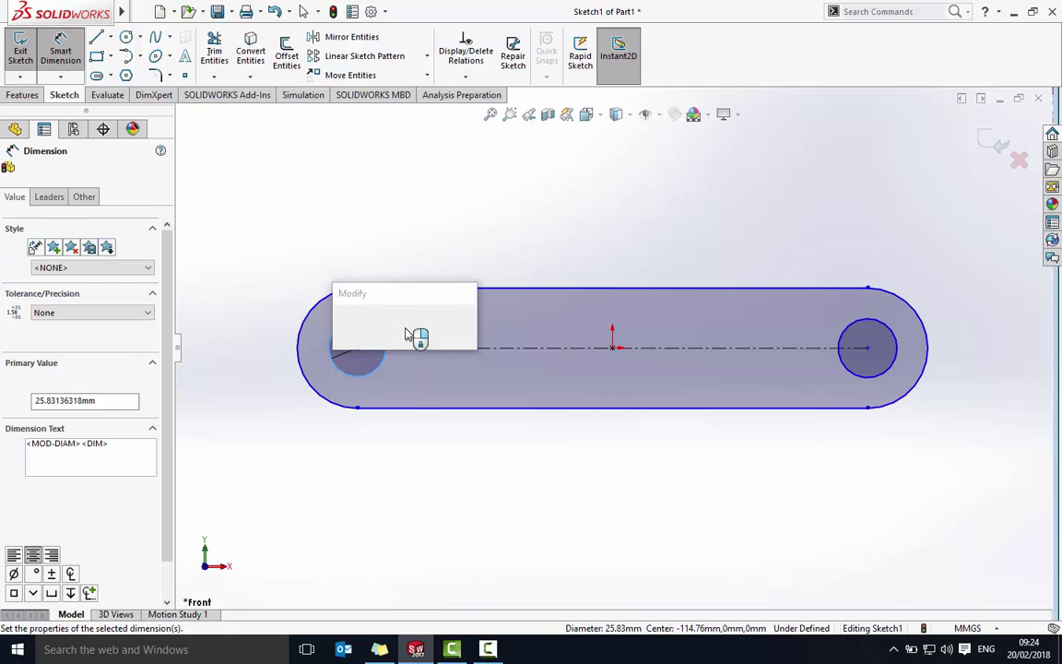
pyautogui.write('3')
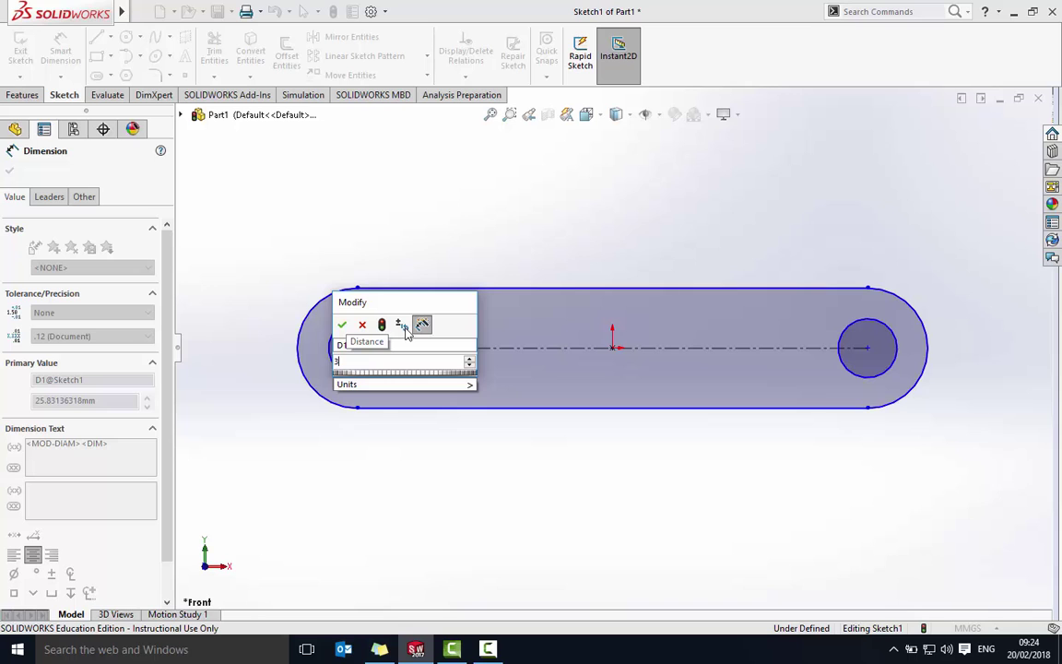
pyautogui.press('Return')
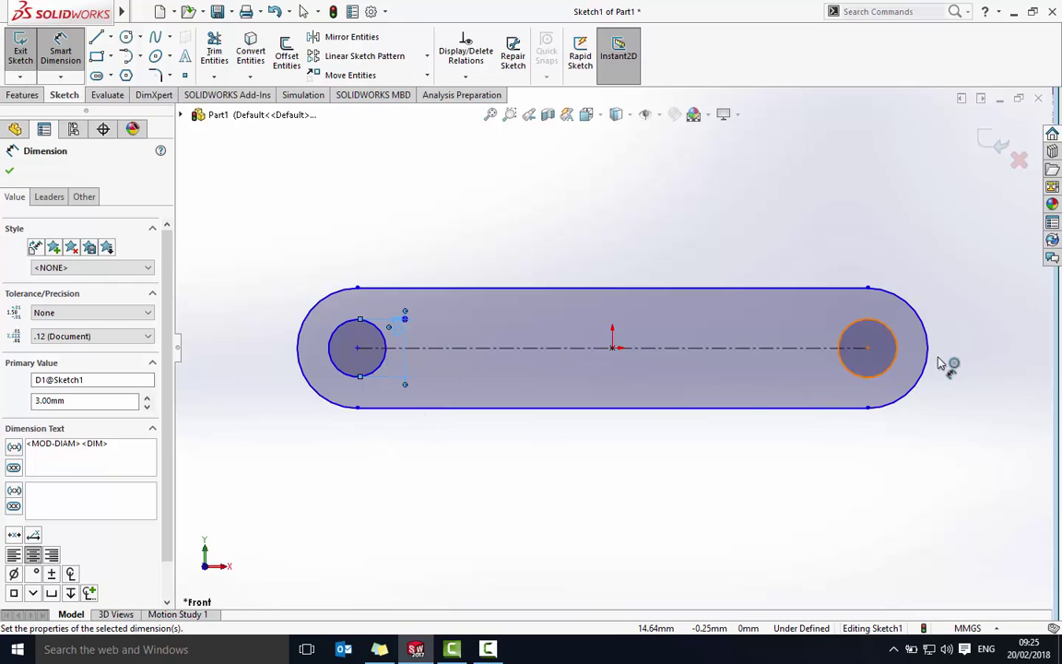
pyautogui.click(899, 342)
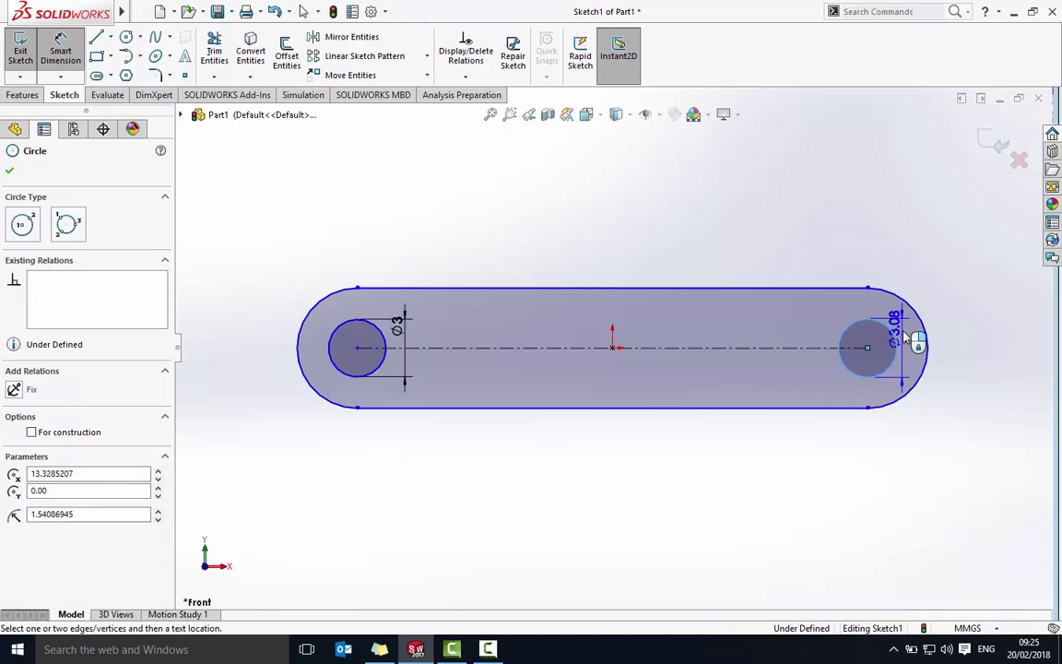
pyautogui.click(912, 340)
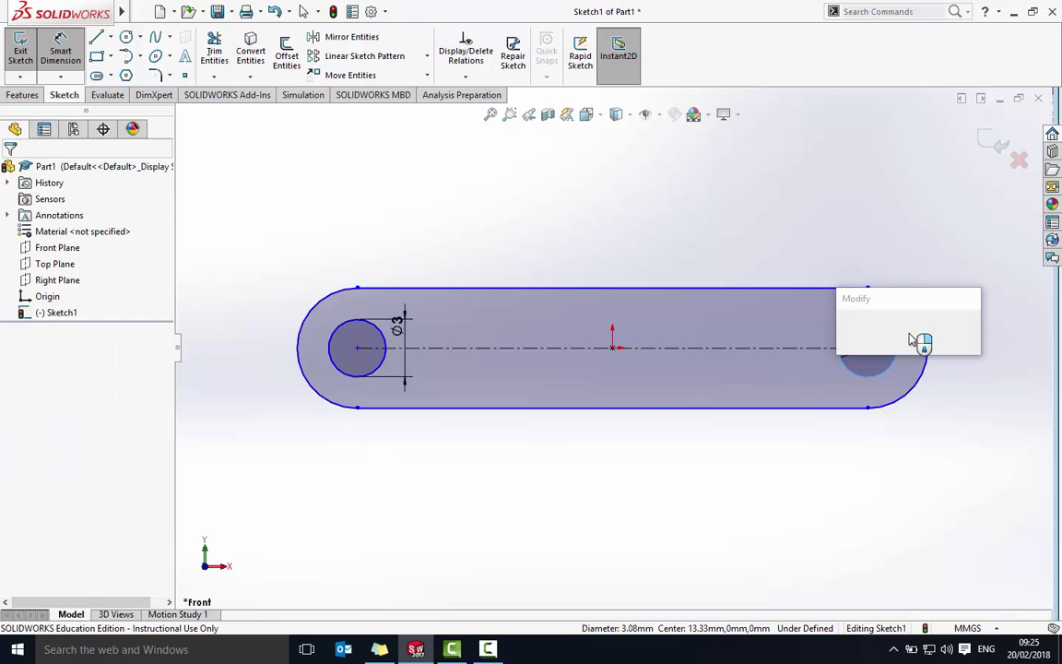
pyautogui.write('3')
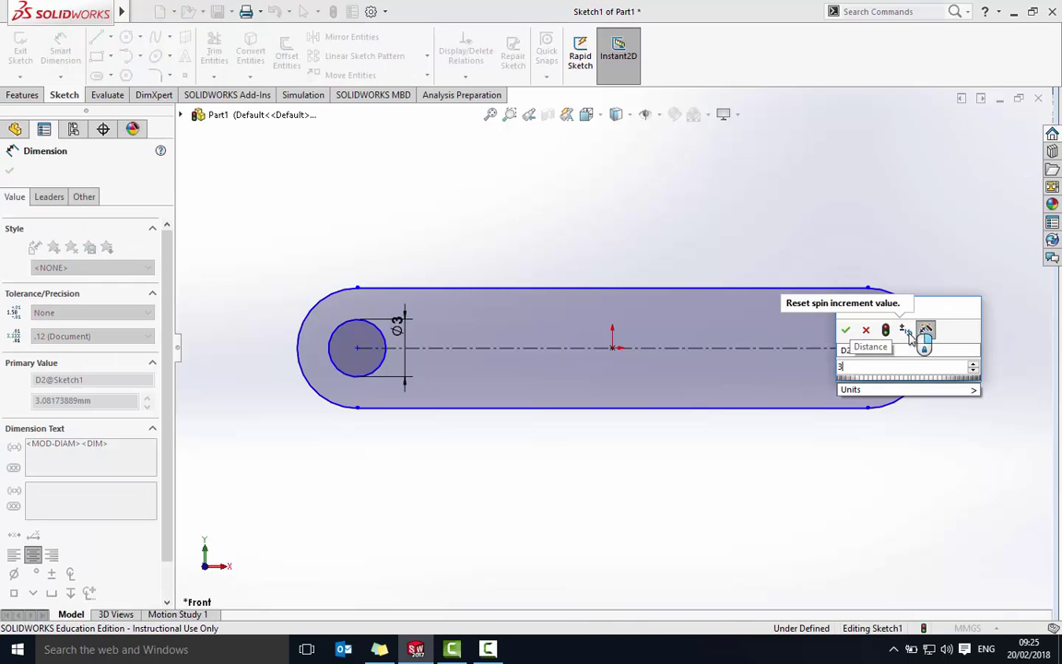
pyautogui.press('Return')
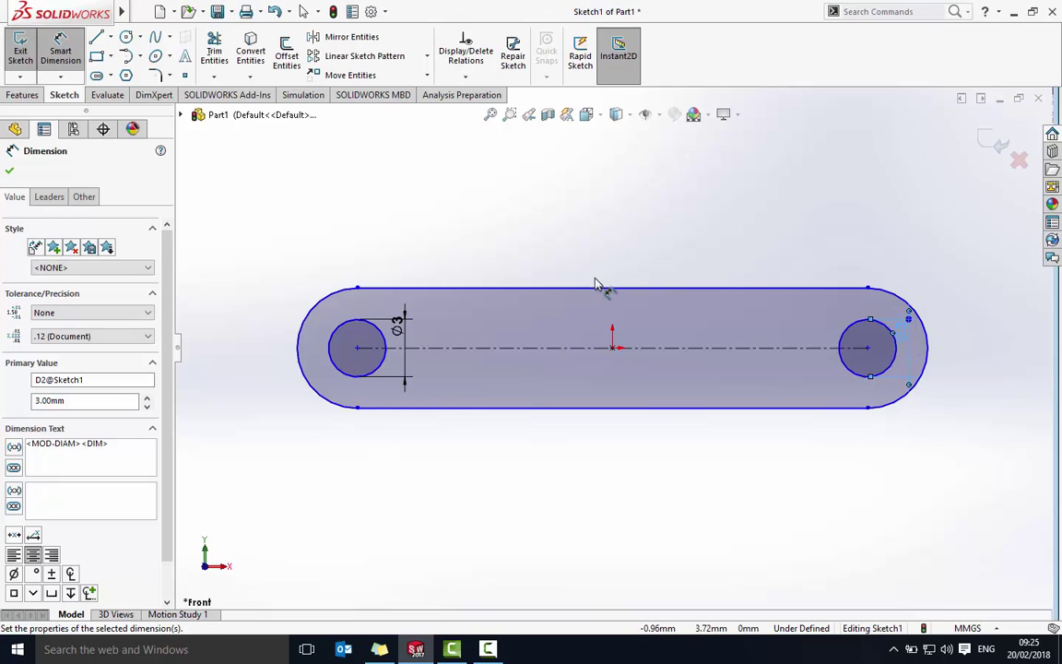
# Dimension the slot's width between its two straight edges to 10 mm.
pyautogui.click(597, 288)
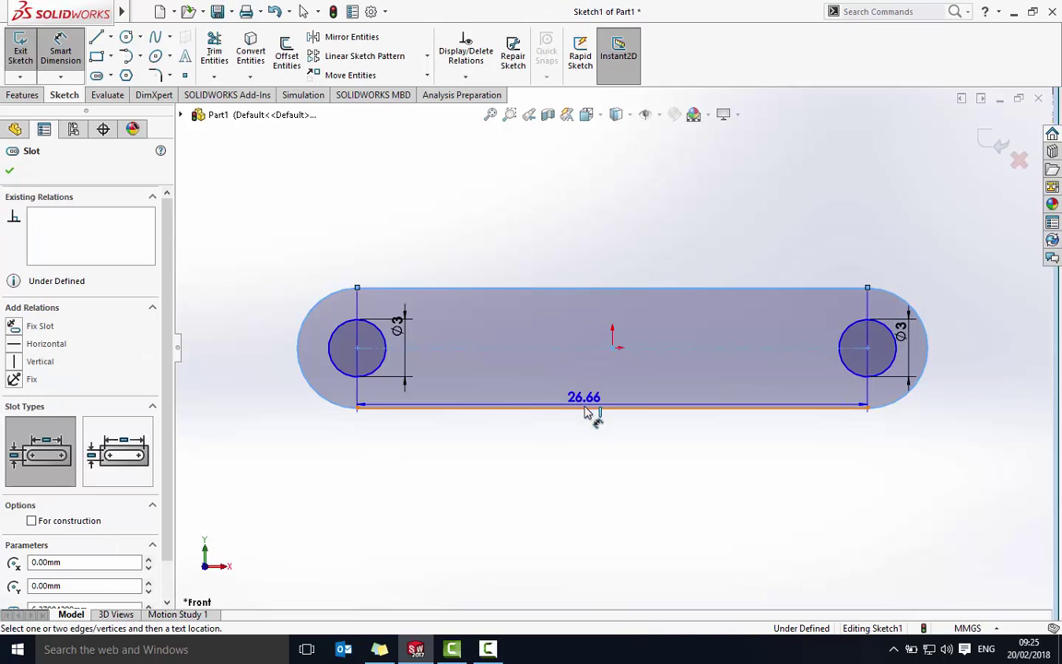
pyautogui.click(597, 408)
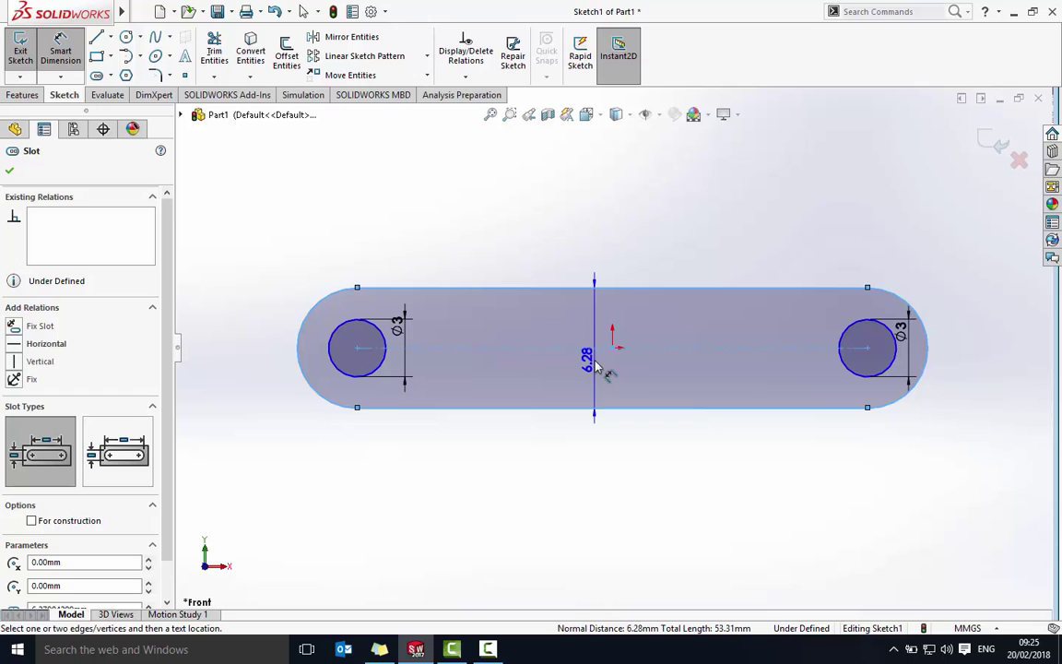
pyautogui.click(597, 367)
pyautogui.write('10')
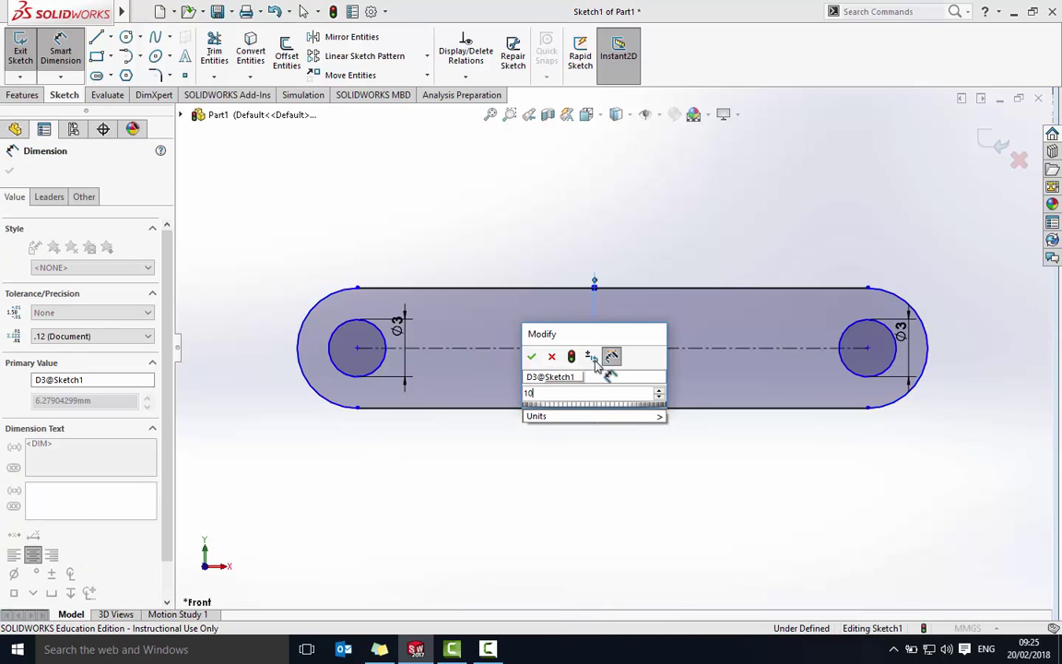
pyautogui.press('Return')
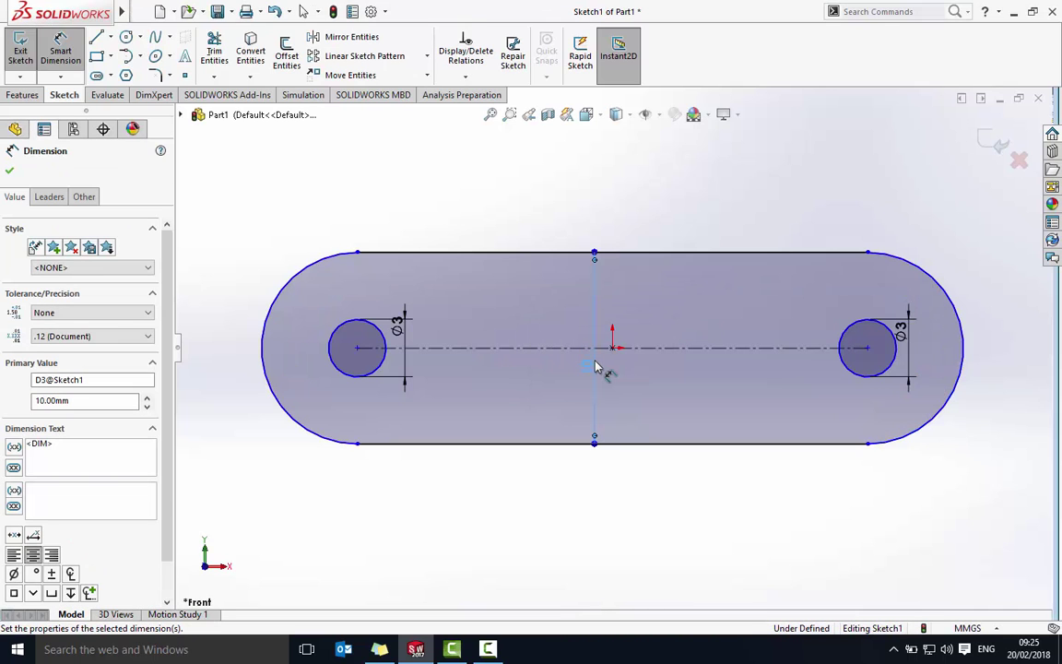
# Dimension the slot's straight edge to 100 mm and finish dimensioning.
pyautogui.click(656, 454)
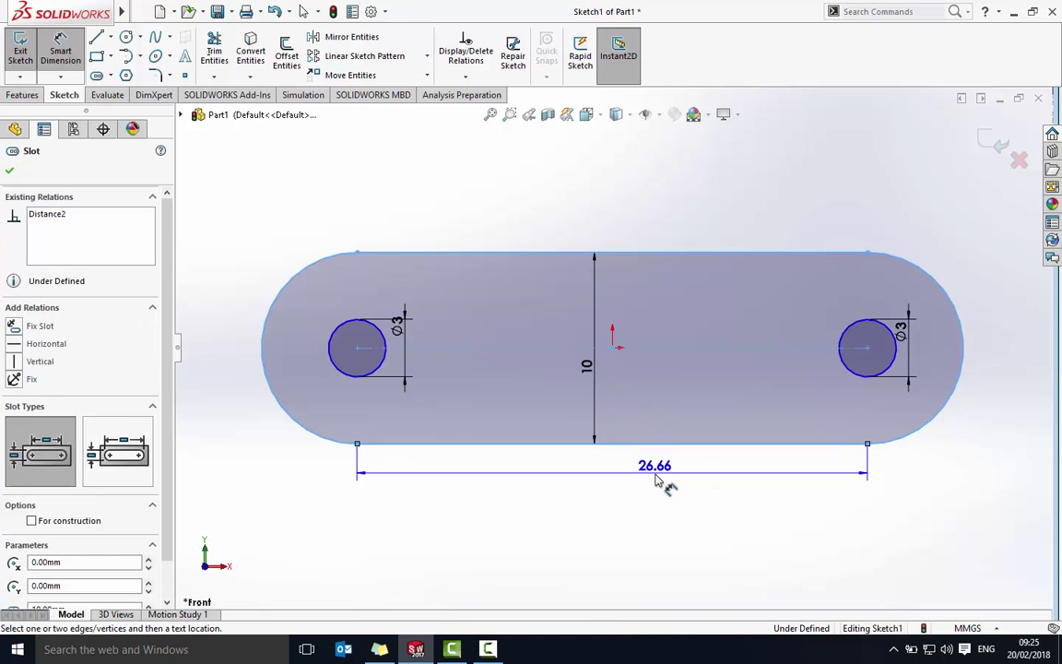
pyautogui.click(658, 477)
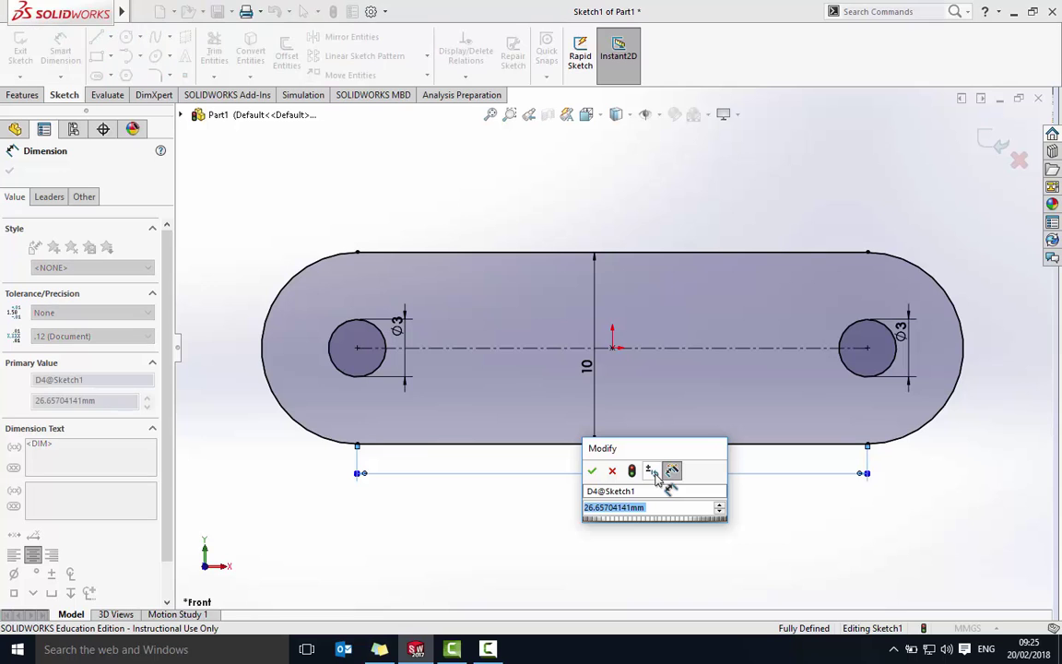
pyautogui.write('100')
pyautogui.press('Return')
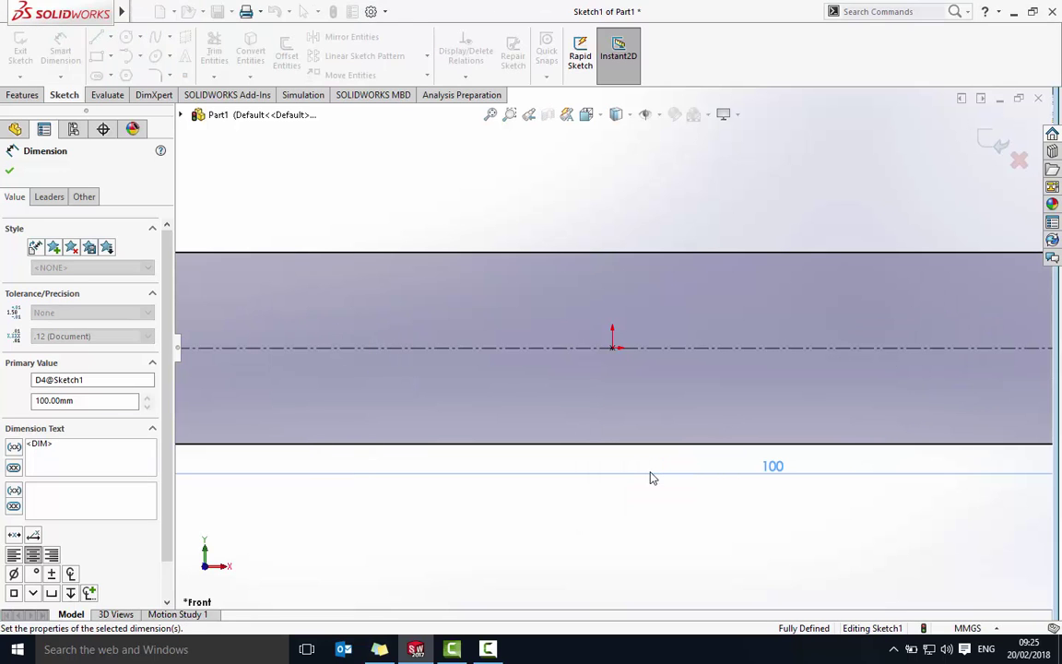
pyautogui.scroll(8, 599, 371)
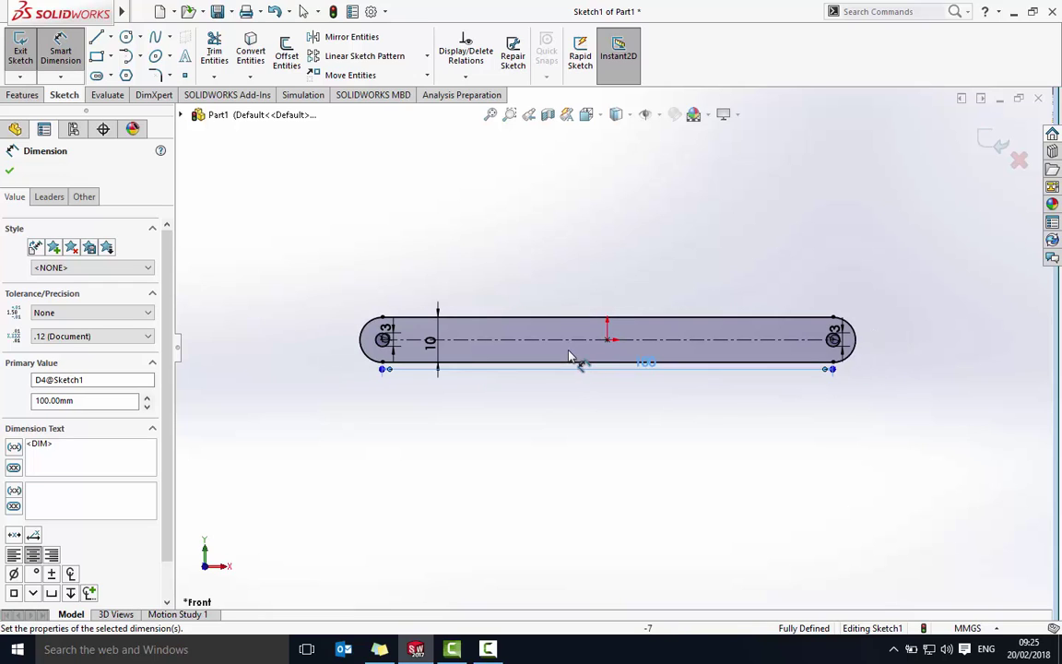
pyautogui.scroll(-2, 568, 355)
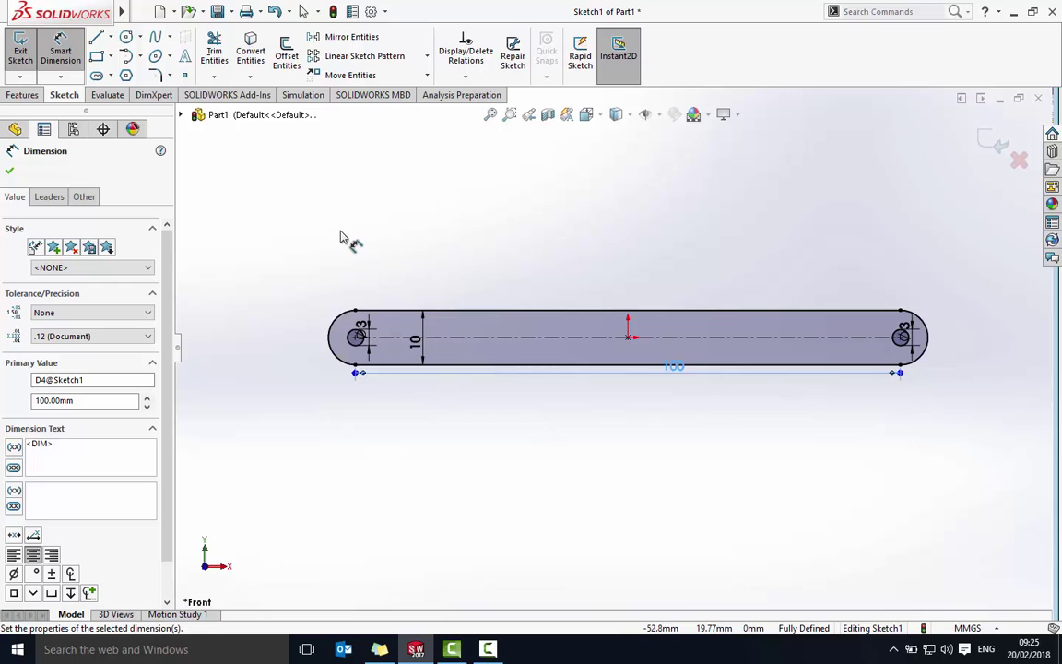
pyautogui.click(9, 171)
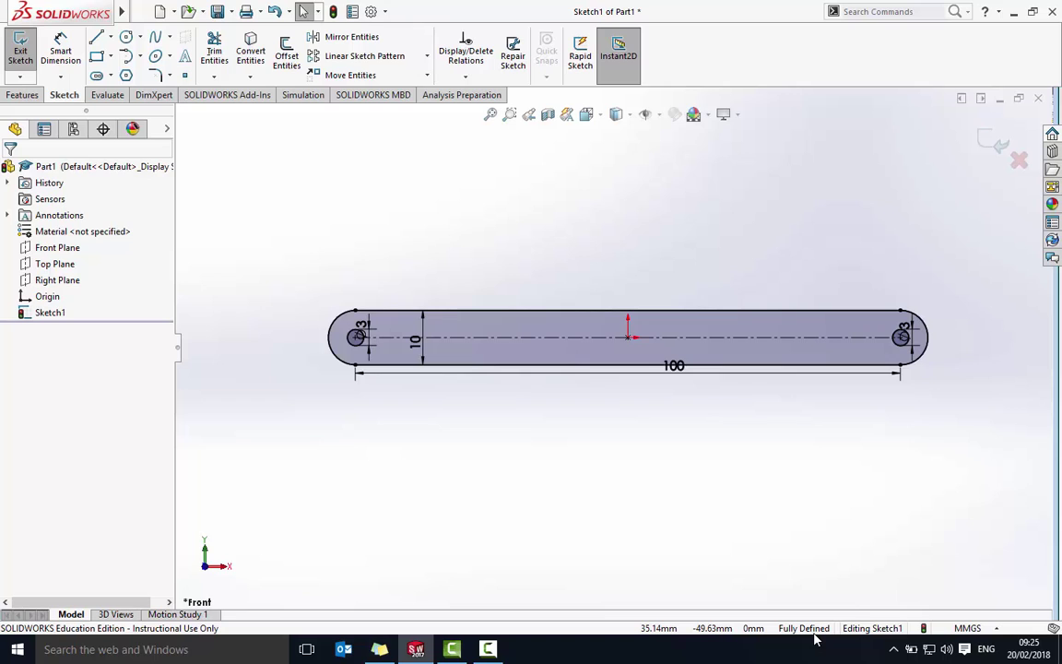
# Move the length dimension and both circle diameter dimensions clear of the slot outline and exit the sketch.
pyautogui.moveTo(689, 374); pyautogui.dragTo(689, 391)
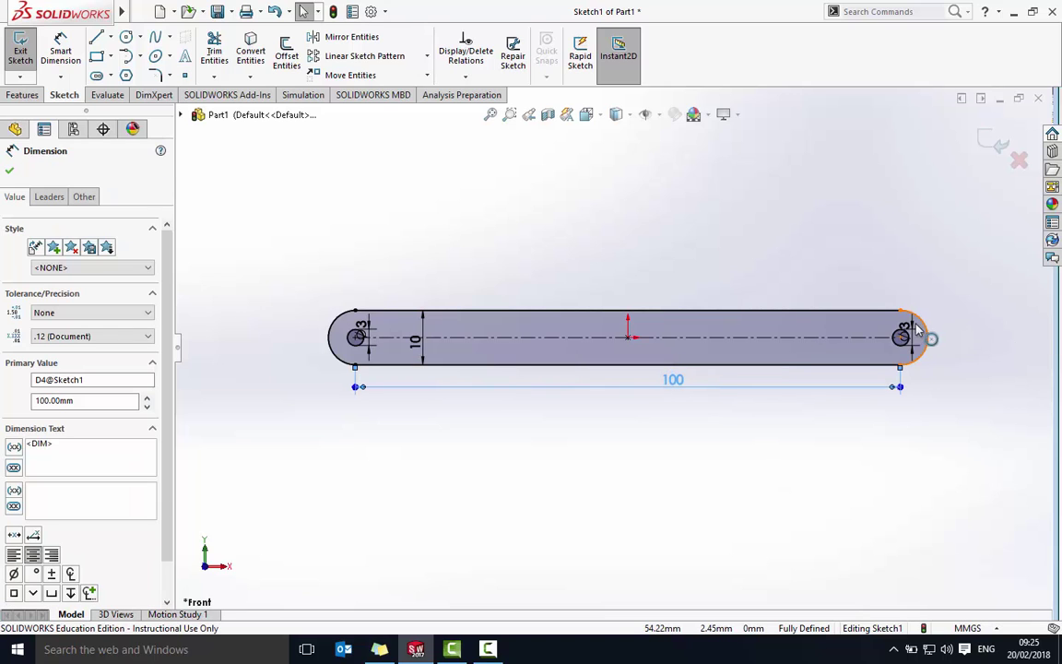
pyautogui.moveTo(929, 328)
pyautogui.mouseDown()
pyautogui.moveTo(959, 335)
pyautogui.moveTo(949, 332)
pyautogui.mouseUp()
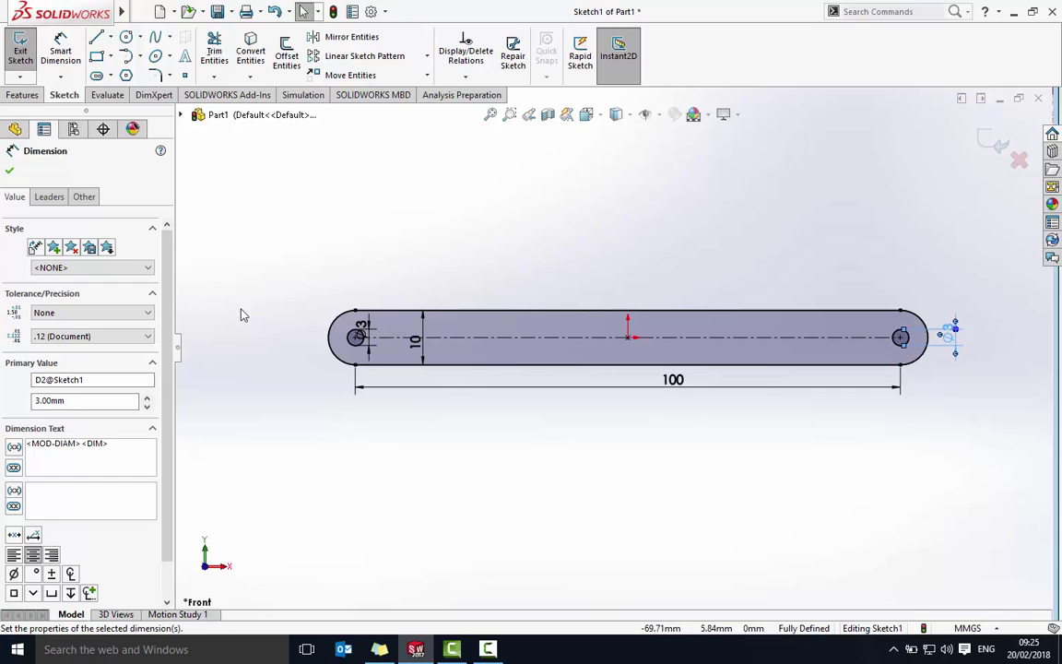
pyautogui.moveTo(367, 332); pyautogui.dragTo(306, 332)
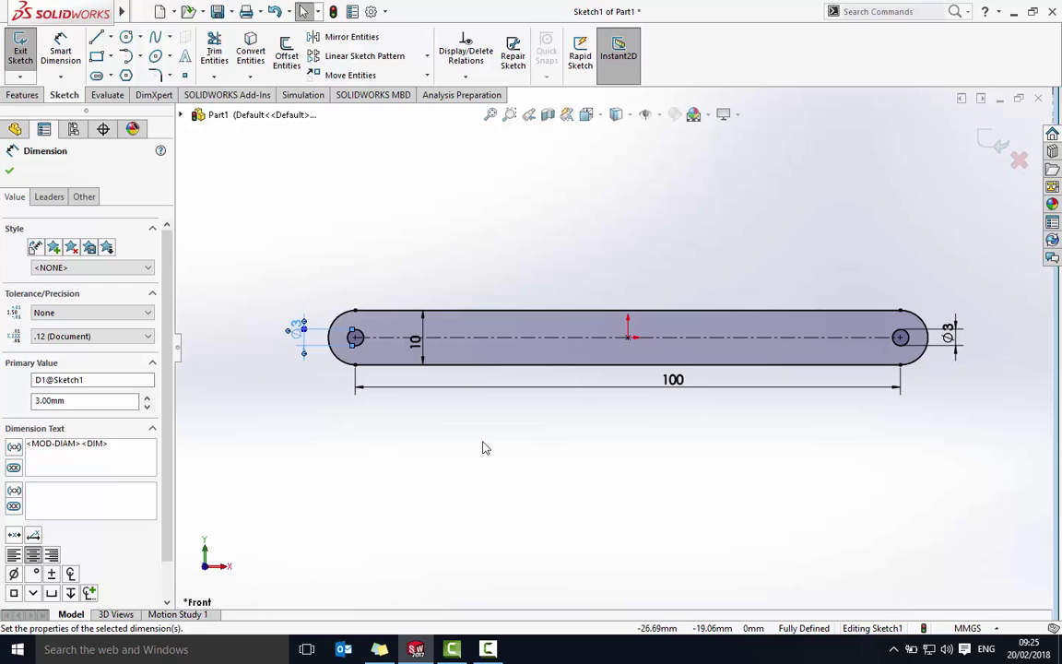
pyautogui.click(10, 172)
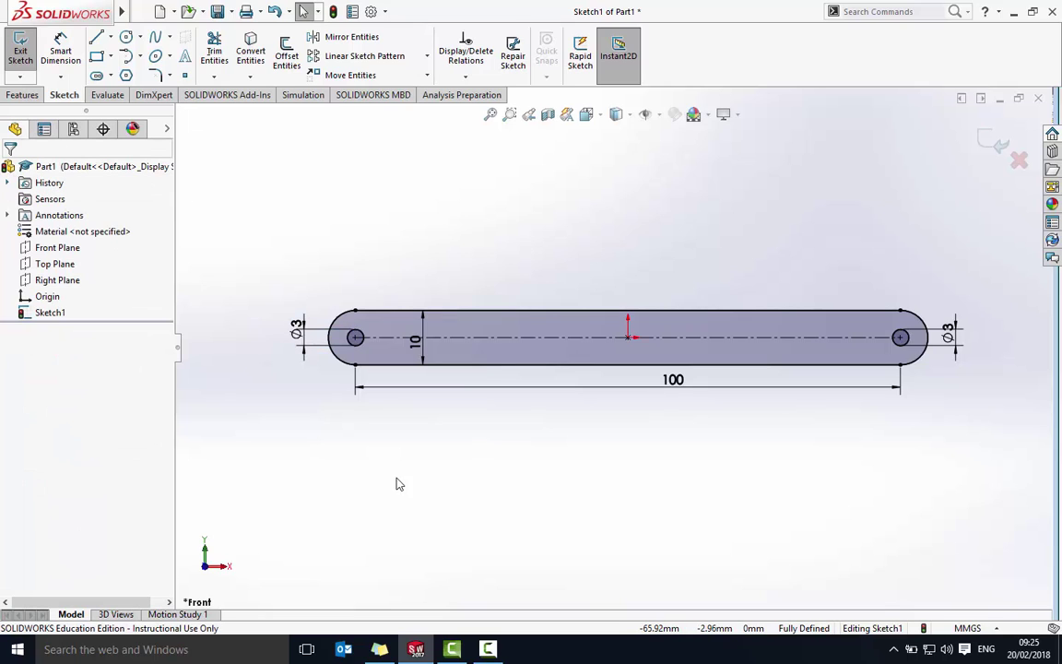
pyautogui.click(19, 53)
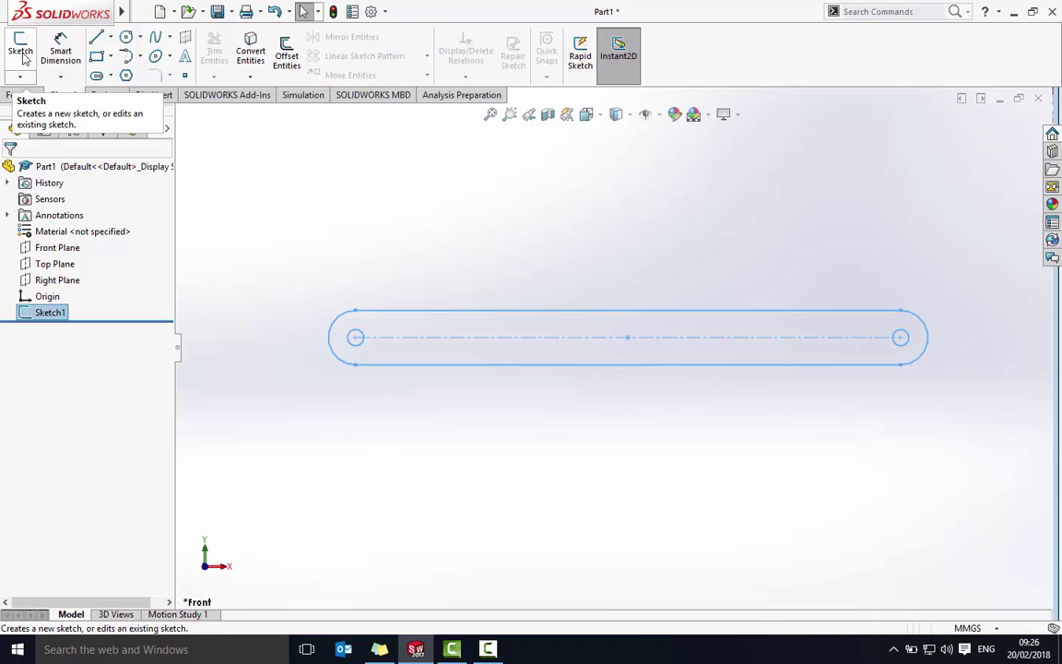
# Extrude the slot sketch into a solid link with a blind depth of 3 mm.
pyautogui.click(23, 96)
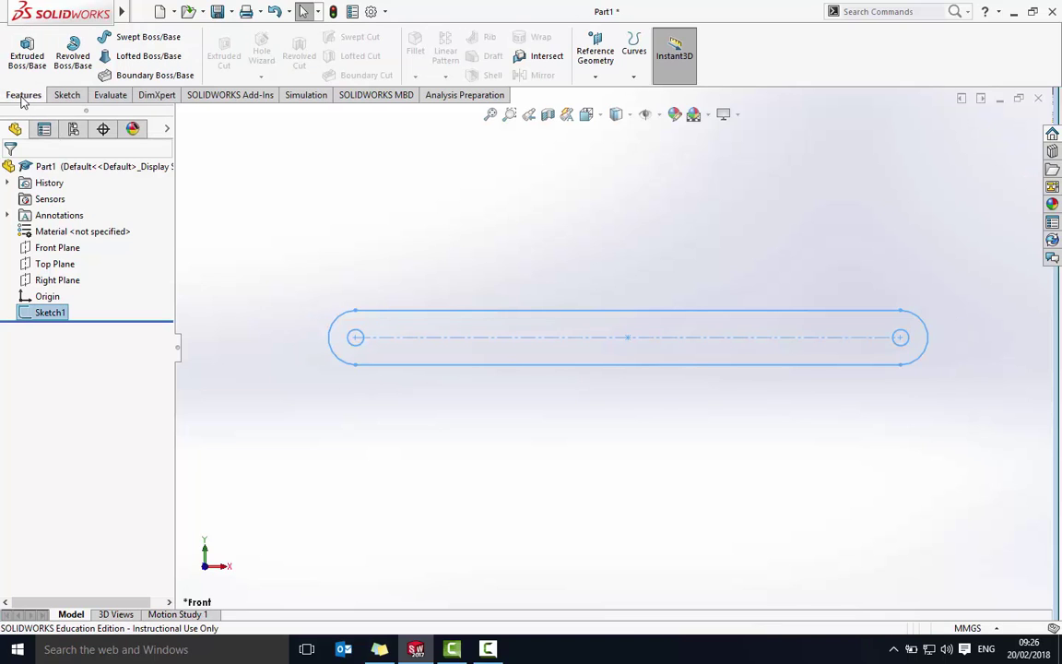
pyautogui.click(29, 53)
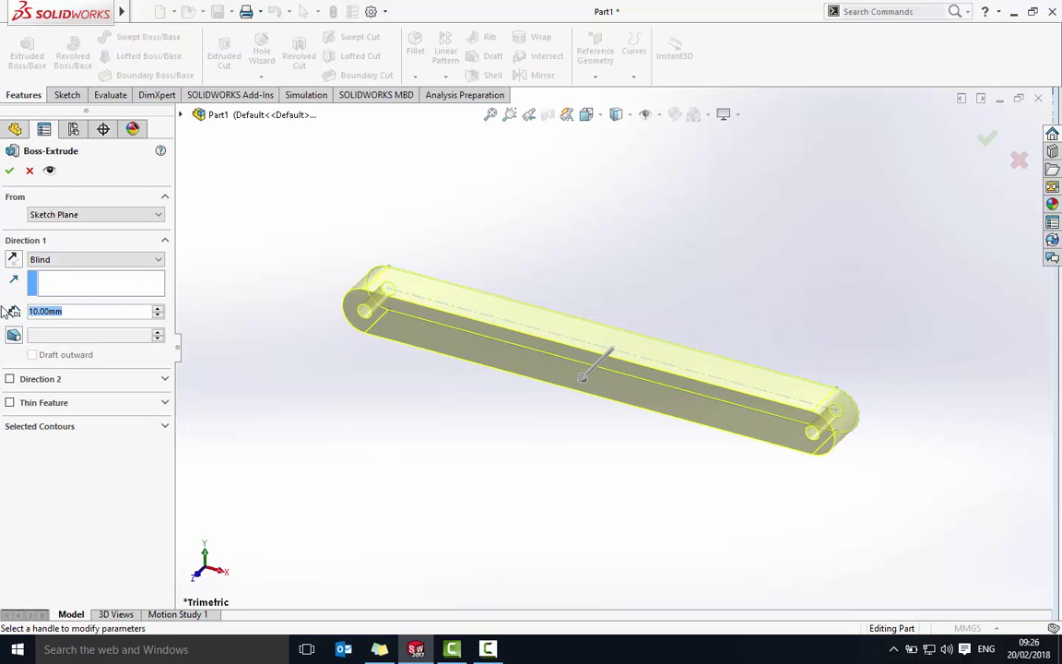
pyautogui.write('3')
pyautogui.press('Return')
pyautogui.click(9, 171)
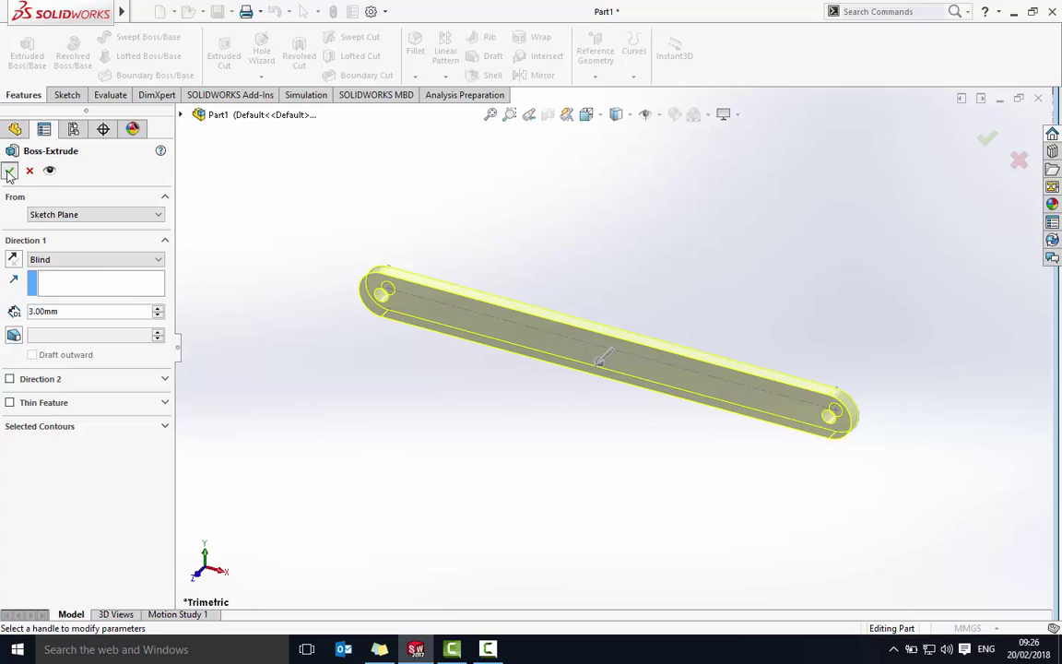
pyautogui.click(363, 227)
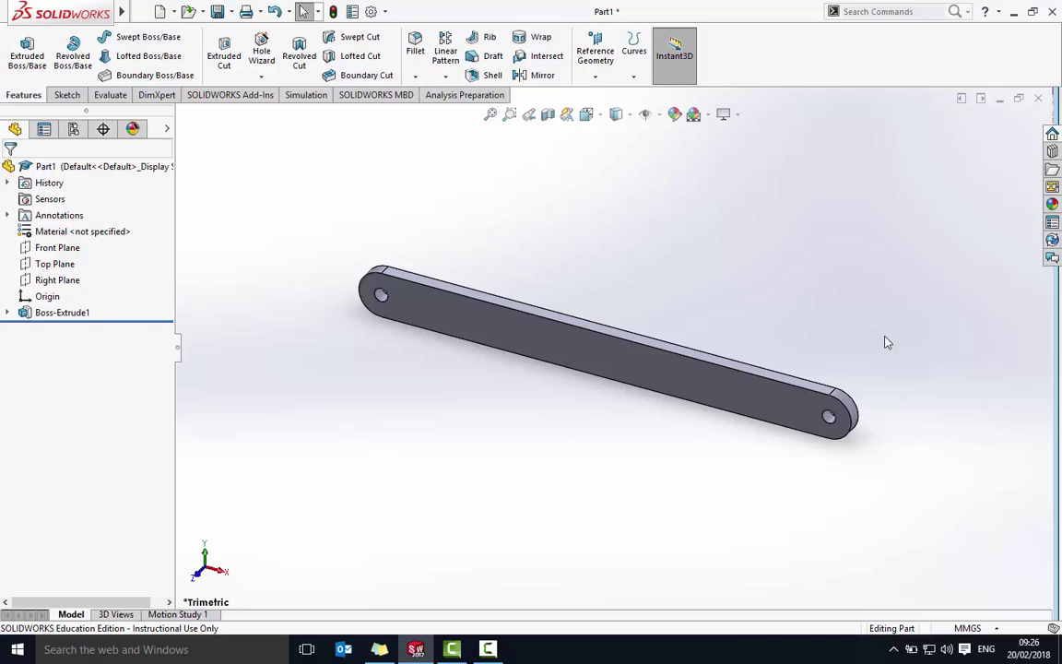
# Apply the black high gloss plastic appearance to the whole part.
pyautogui.click(1052, 205)
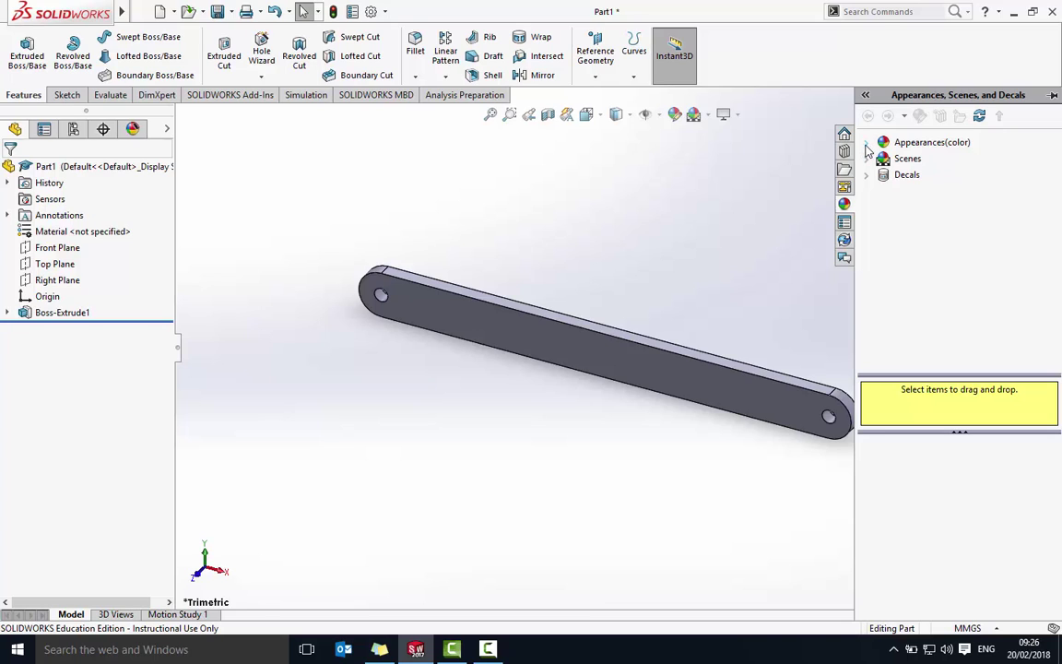
pyautogui.click(867, 144)
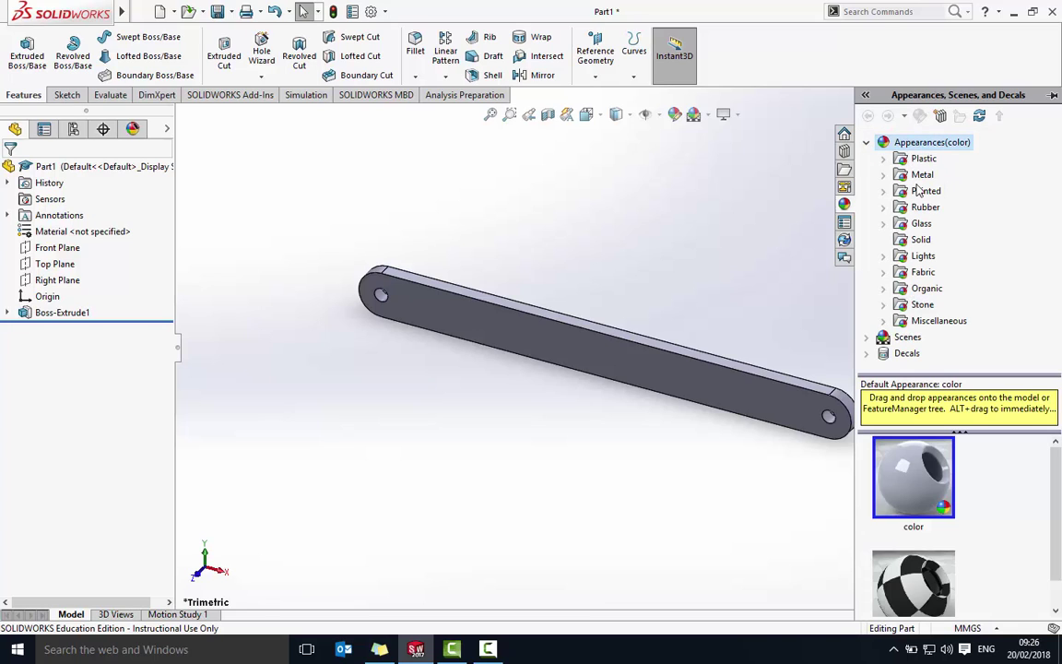
pyautogui.click(882, 158)
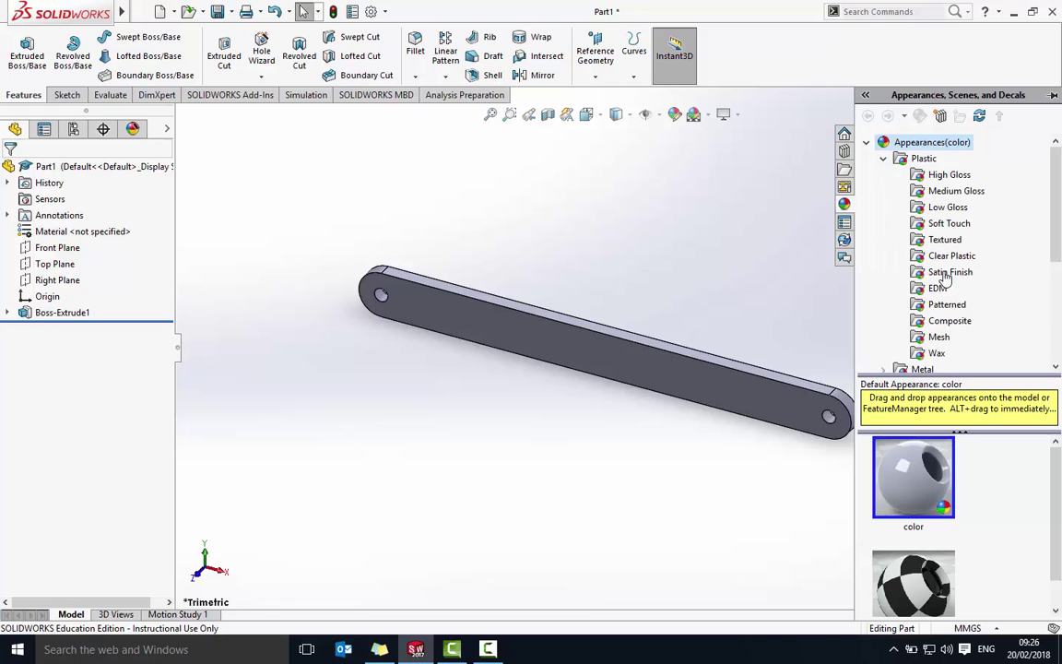
pyautogui.click(948, 174)
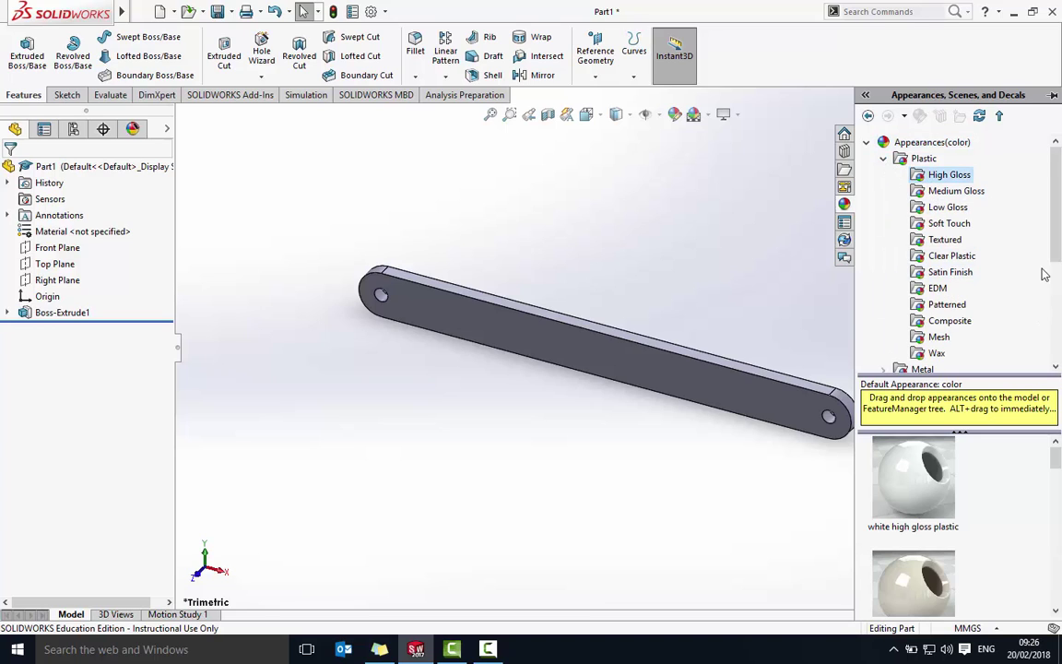
pyautogui.moveTo(1058, 477); pyautogui.dragTo(1054, 533)
pyautogui.doubleClick(907, 526)
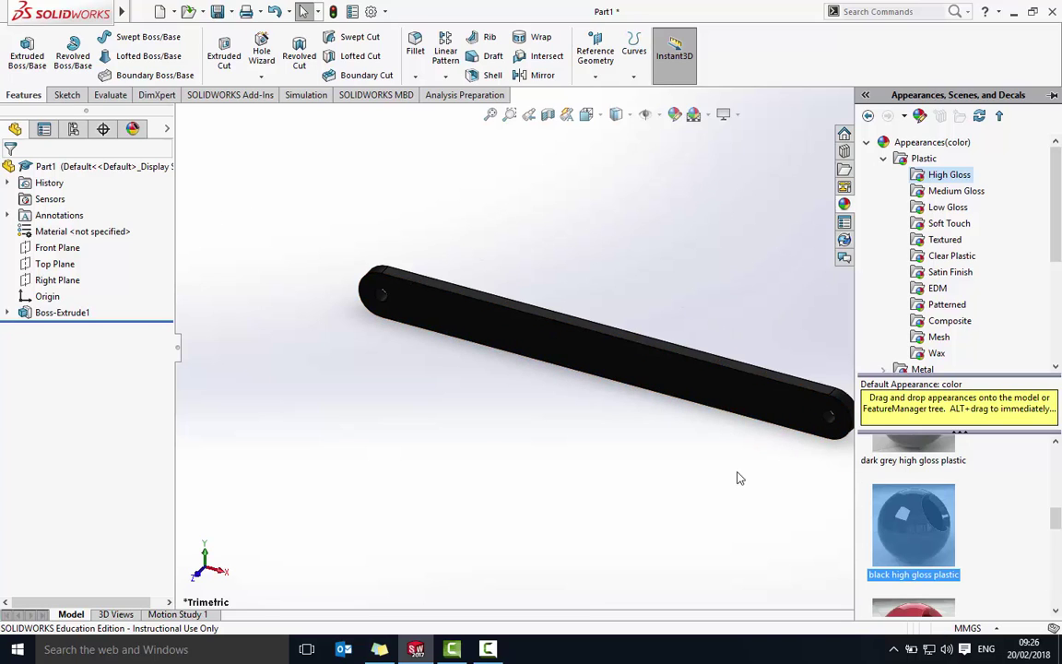
pyautogui.rightClick(741, 397)
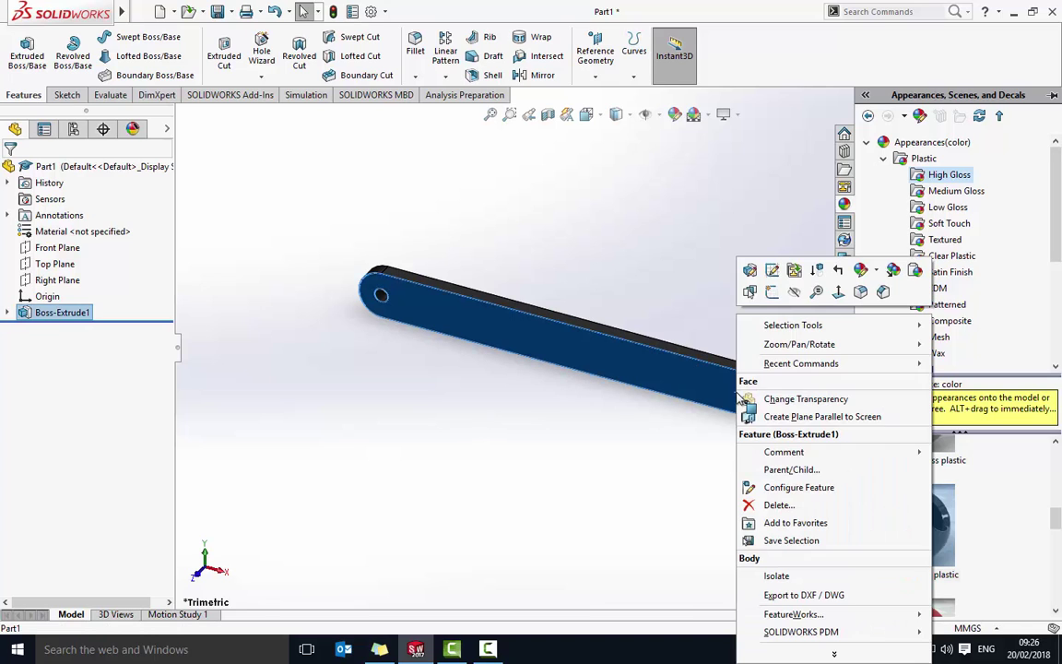
pyautogui.press('Escape')
pyautogui.click(624, 452)
pyautogui.rightClick(910, 527)
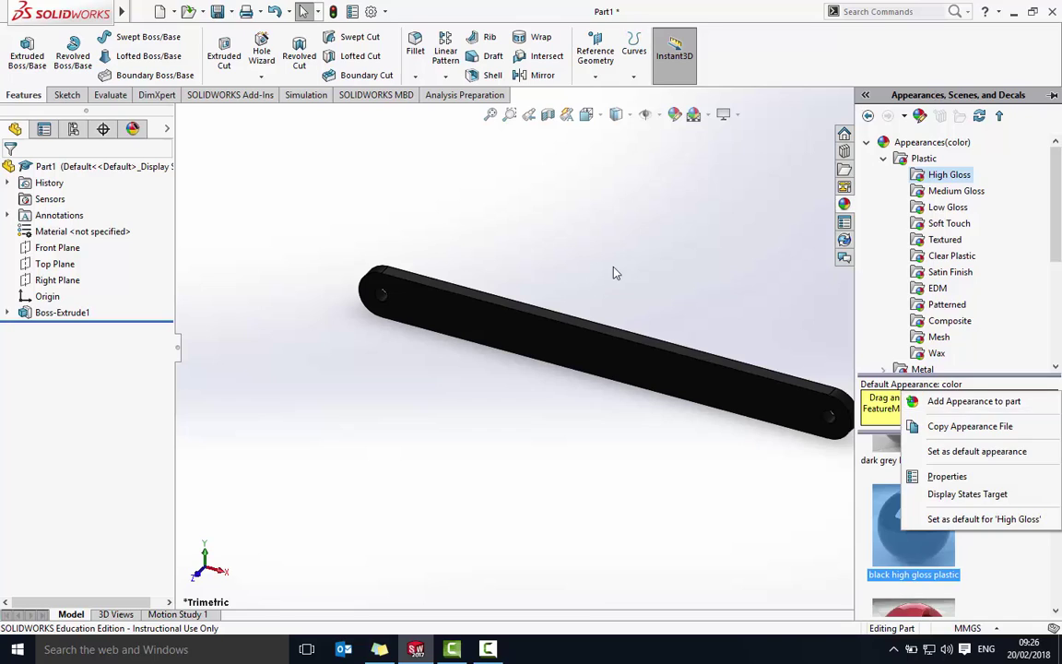
pyautogui.click(969, 402)
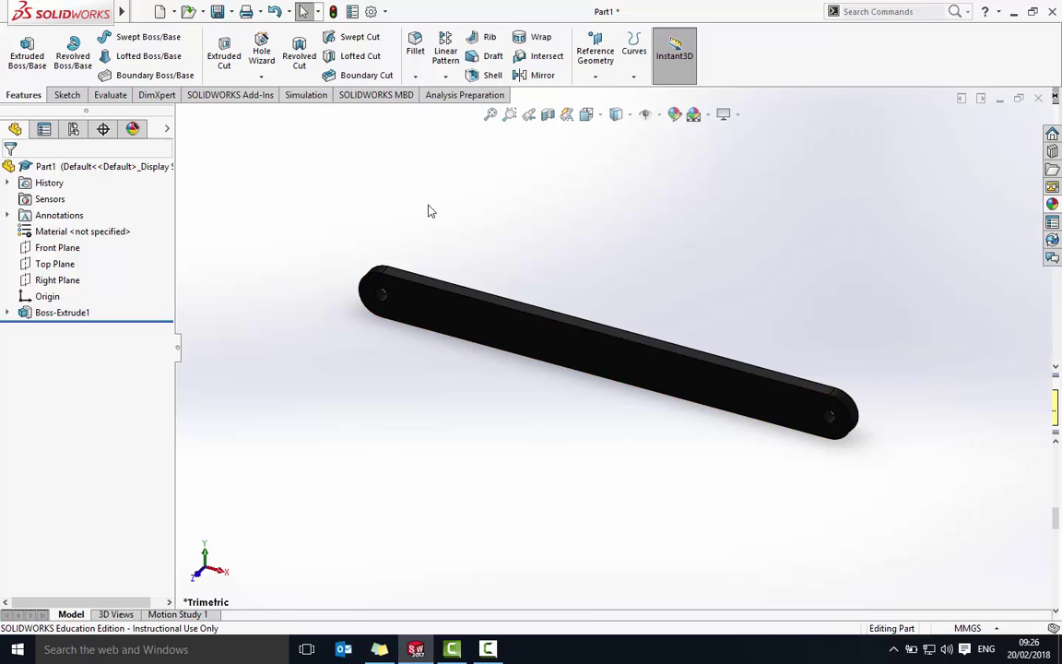
# Save the part as Rocker in the DE folder and close the document.
pyautogui.moveTo(487, 241); pyautogui.dragTo(443, 198, button='middle')
pyautogui.moveTo(103, 11)
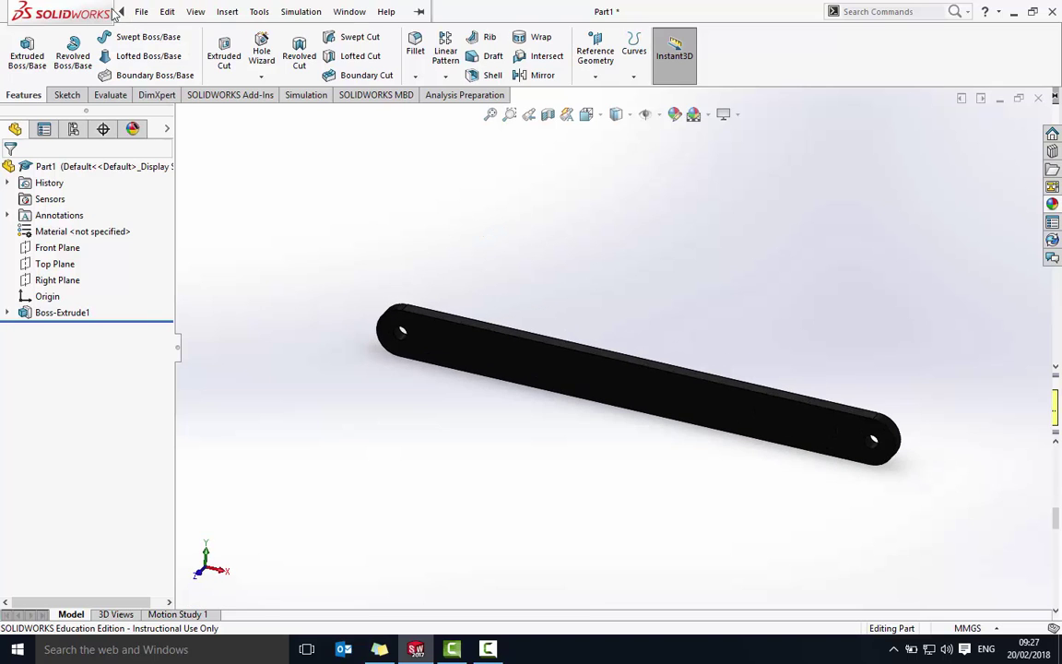
pyautogui.click(141, 11)
pyautogui.click(168, 173)
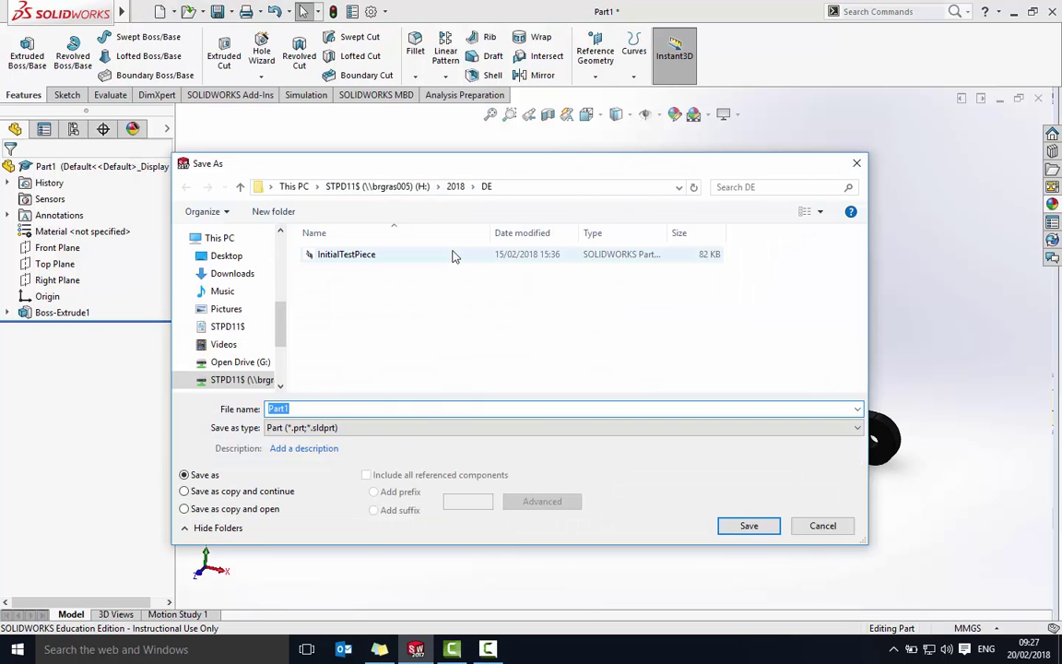
pyautogui.write('Rocker')
pyautogui.press('Return')
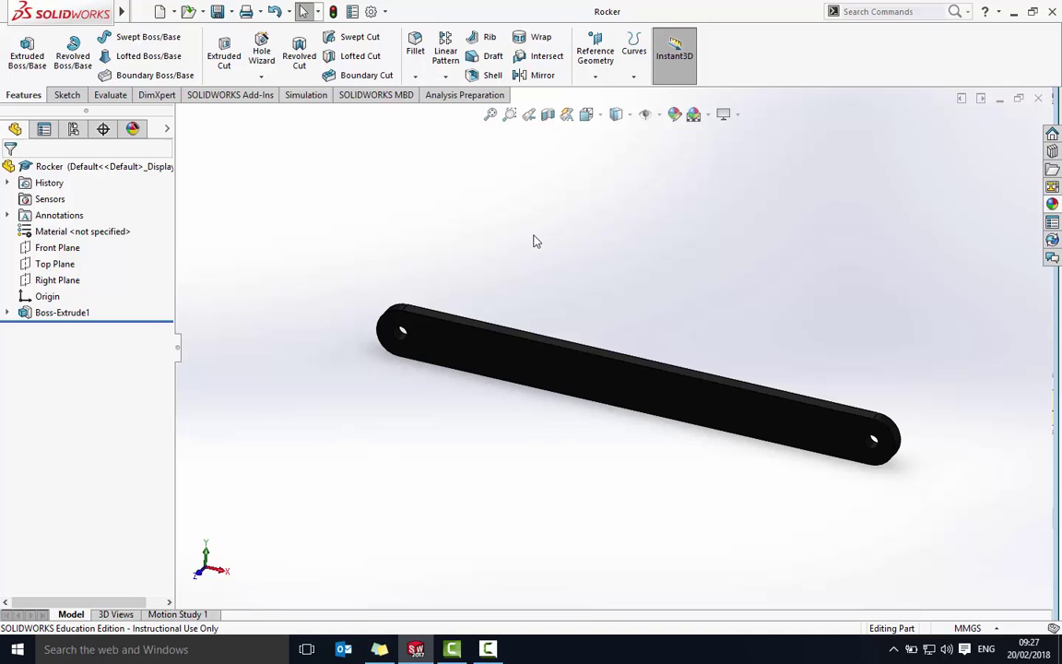
pyautogui.click(1039, 98)
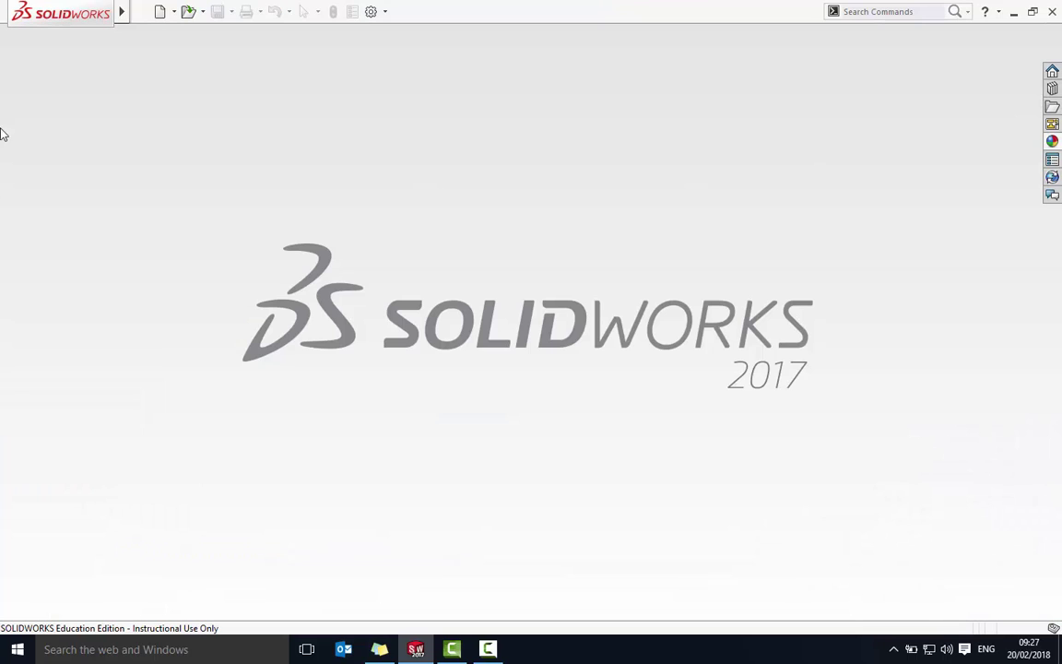